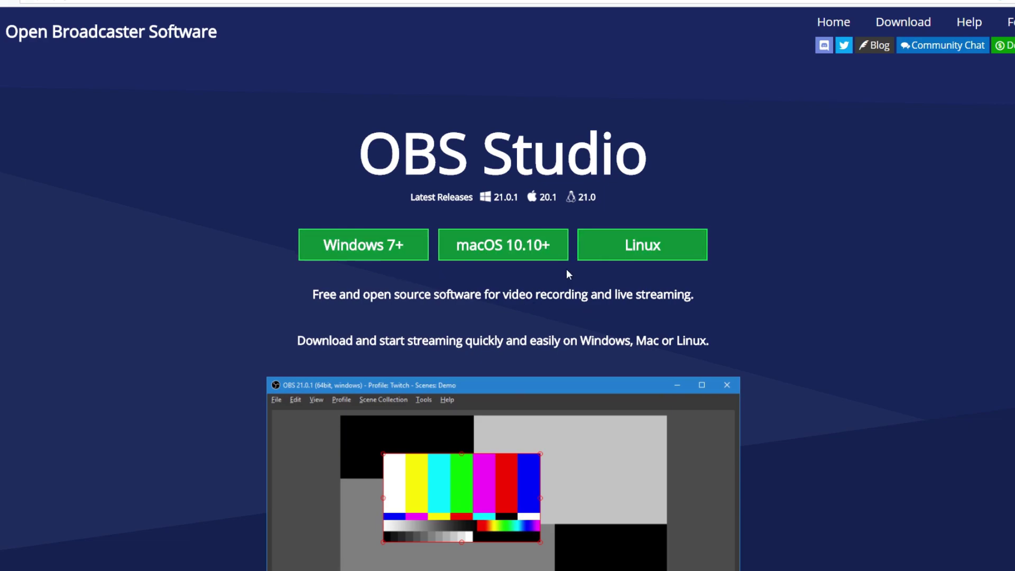
scroll(635, 312, down, 1)
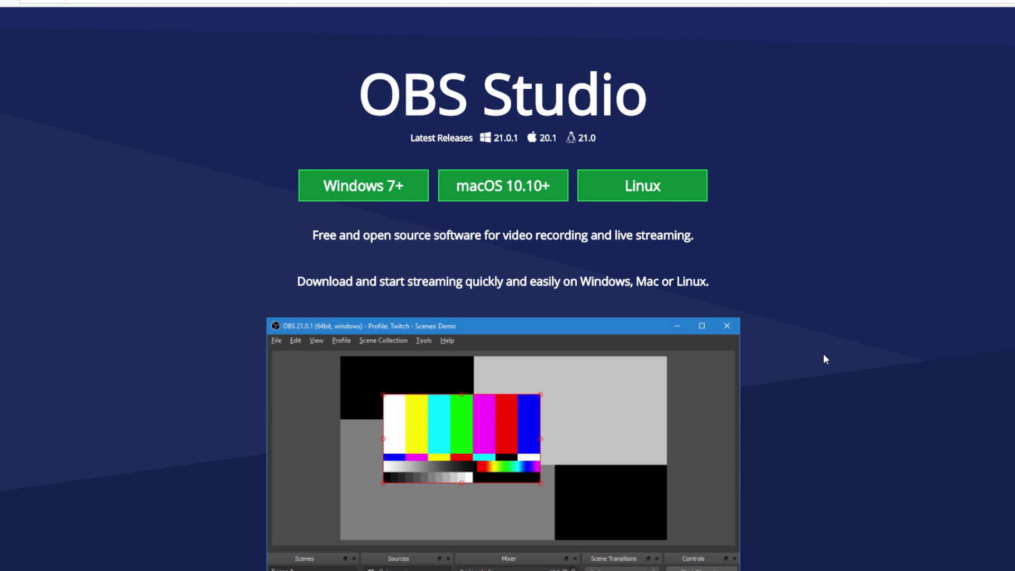
scroll(809, 267, up, 1)
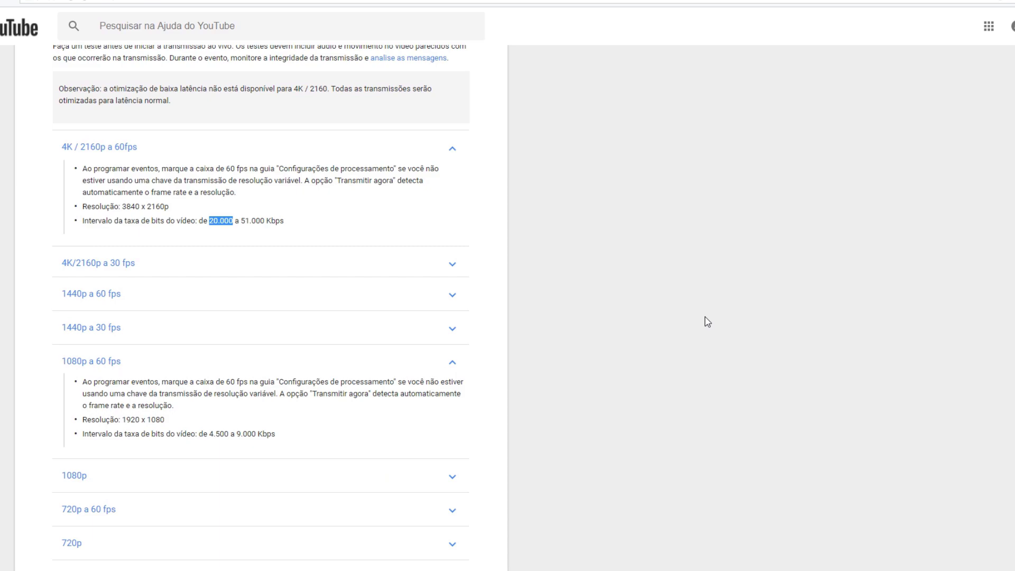
- Read the recommended video bitrate ranges for 1080p at 60 fps and standard 1080p in YouTube's live streaming help
scroll(574, 249, down, 2)
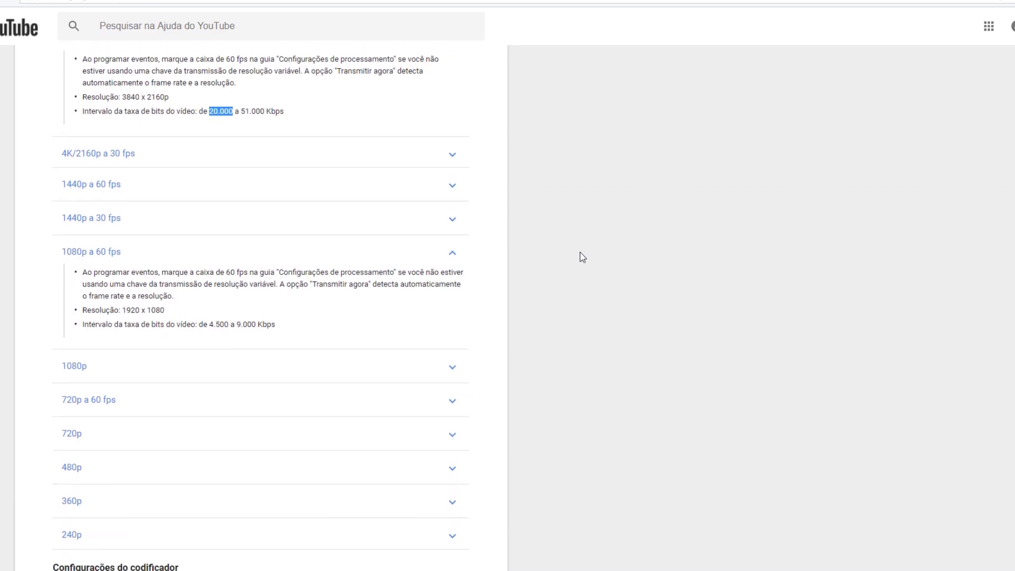
scroll(602, 274, down, 1)
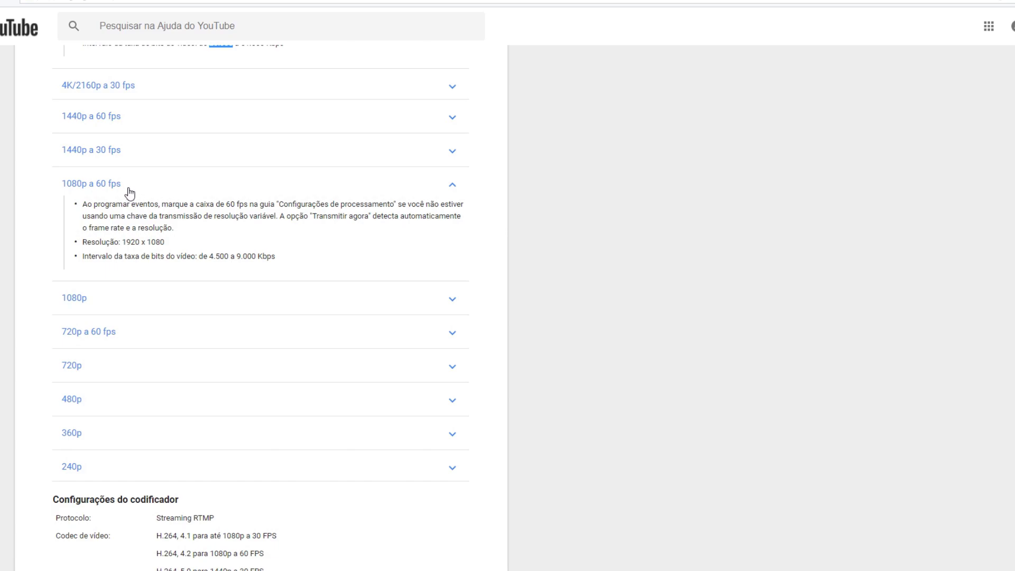
click(452, 300)
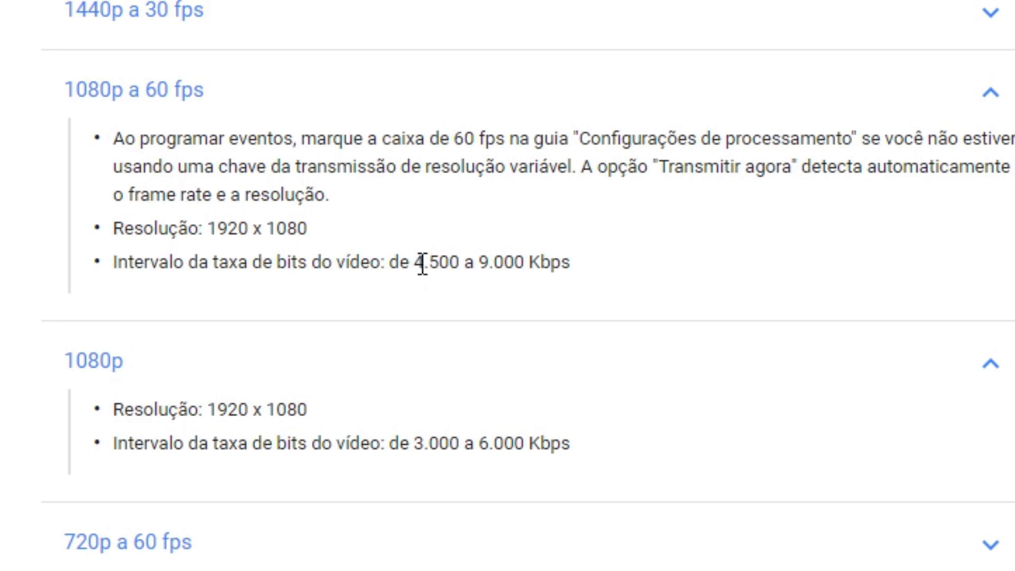
drag(570, 263, 408, 263)
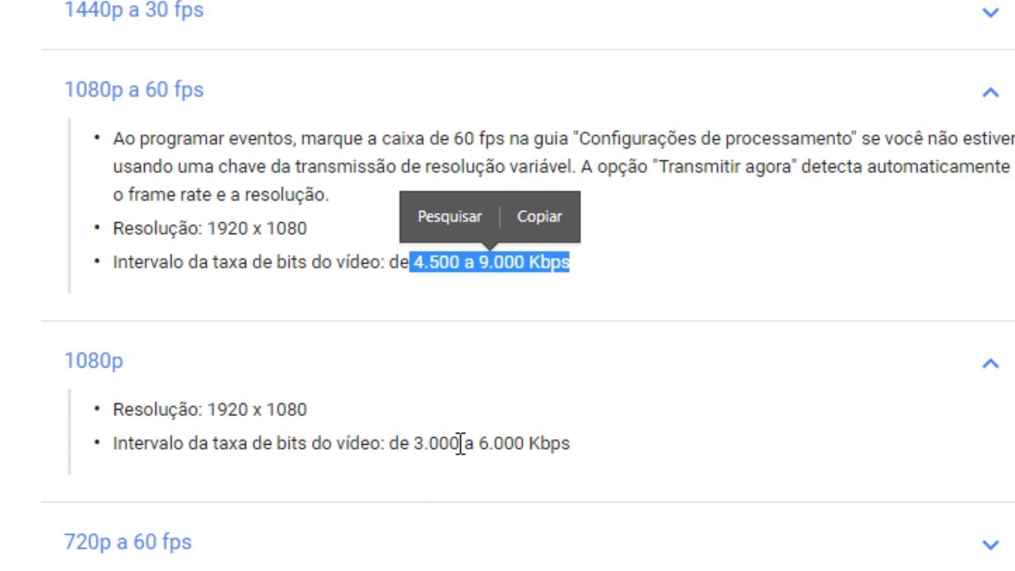
drag(461, 443, 414, 443)
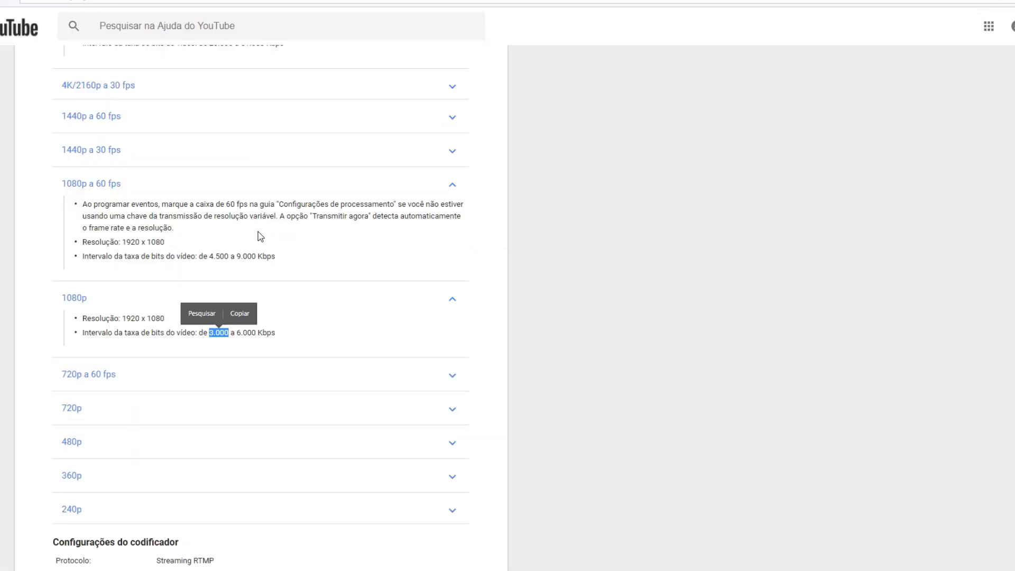
scroll(283, 257, up, 2)
scroll(282, 258, up, 1)
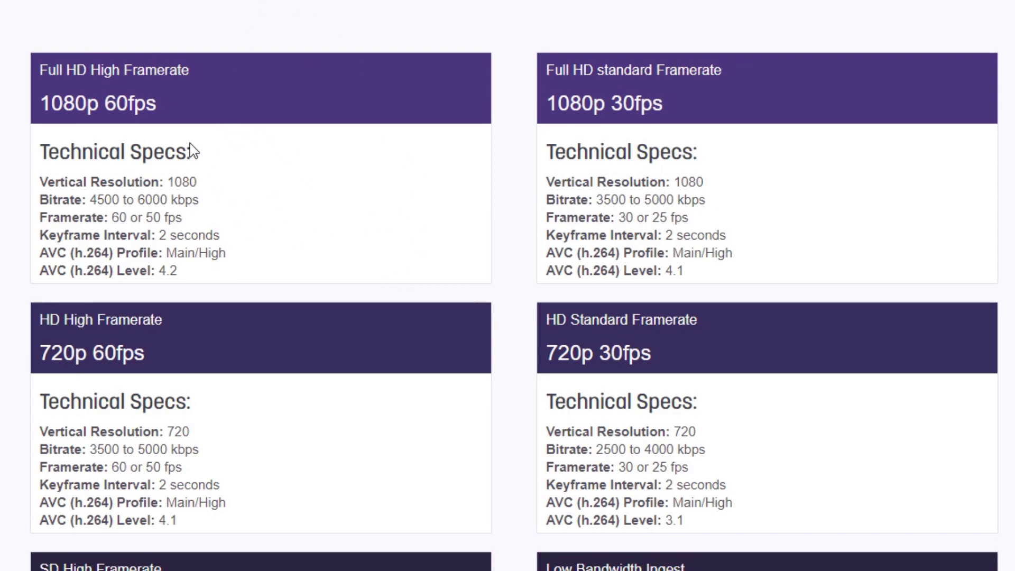
- Read the recommended bitrates for 1080p 60fps and 1080p 30fps in Twitch's Broadcasting Guidelines
drag(174, 108, 41, 130)
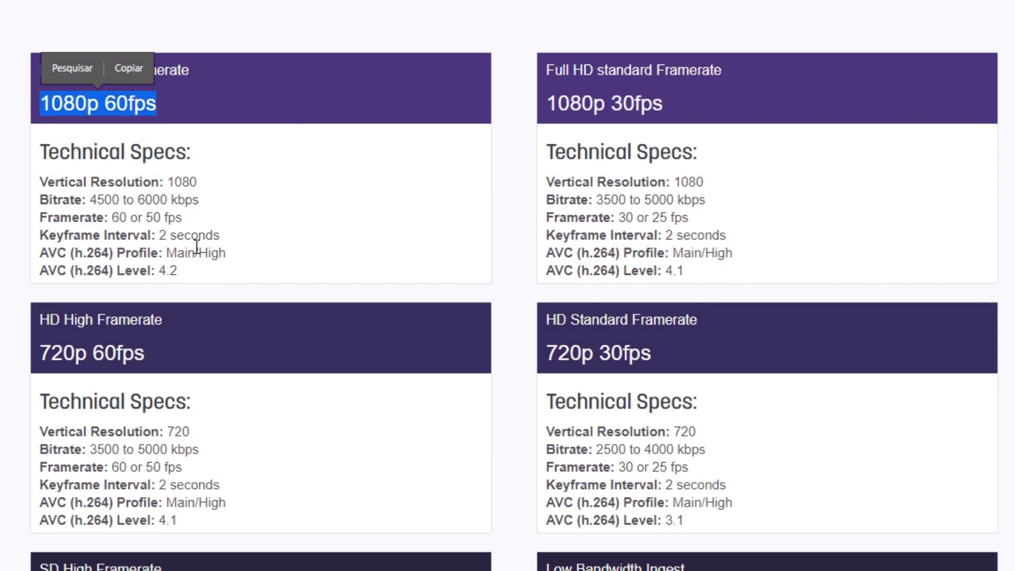
click(118, 203)
drag(118, 203, 90, 202)
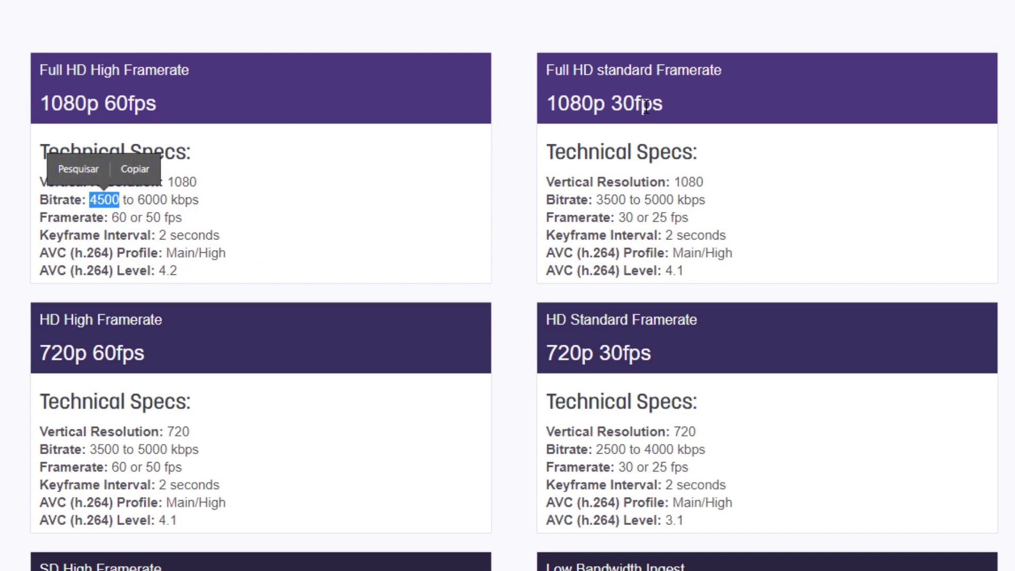
drag(630, 199, 599, 201)
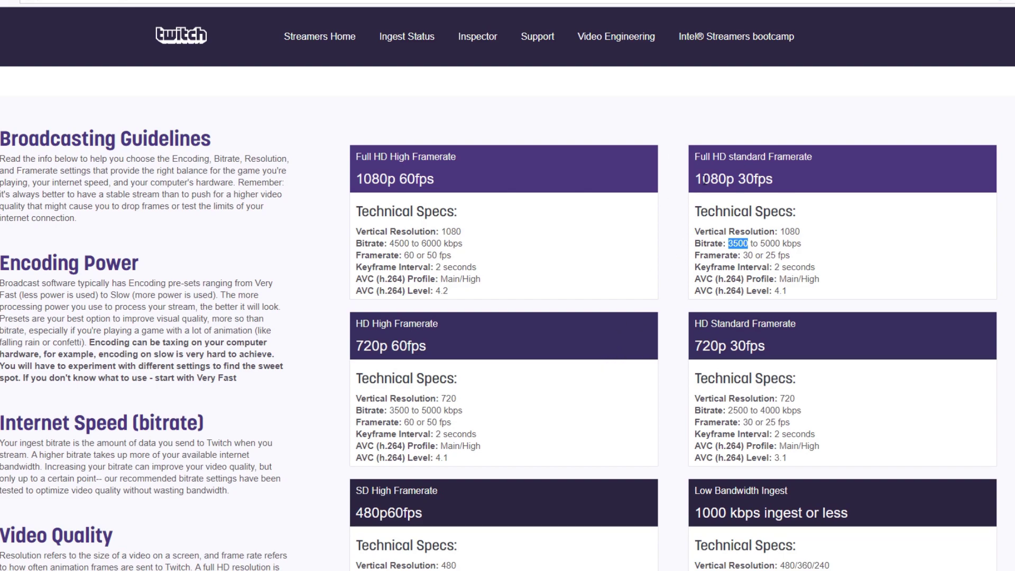
- Switch to OBS, open its settings and view the available themes in the general settings
key(alt+Tab)
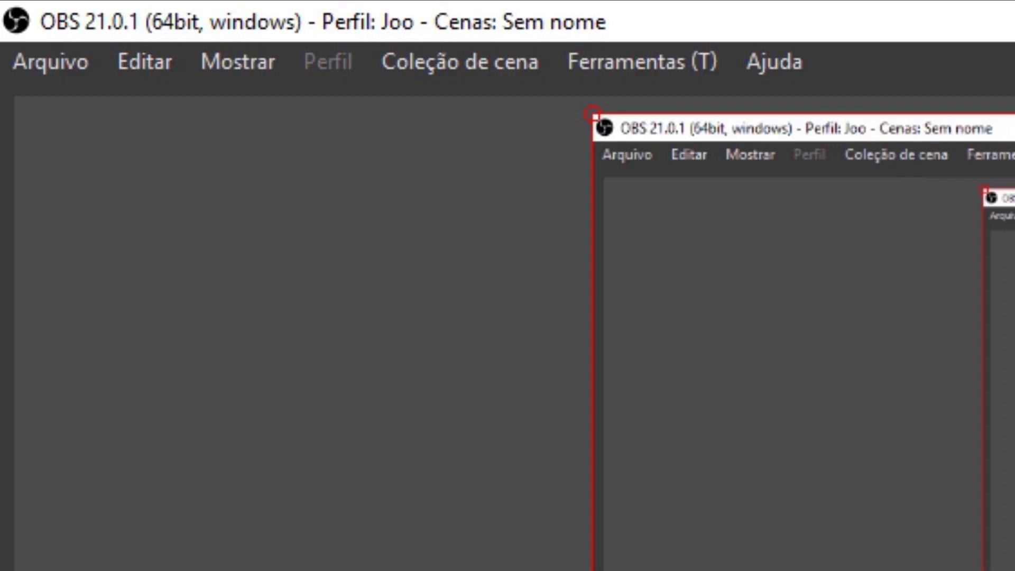
click(57, 64)
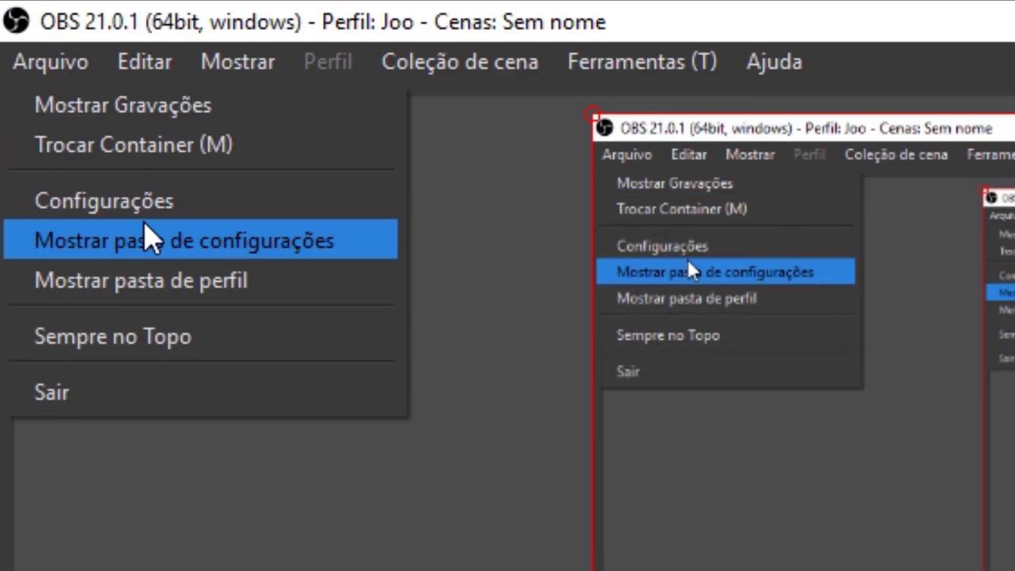
click(150, 207)
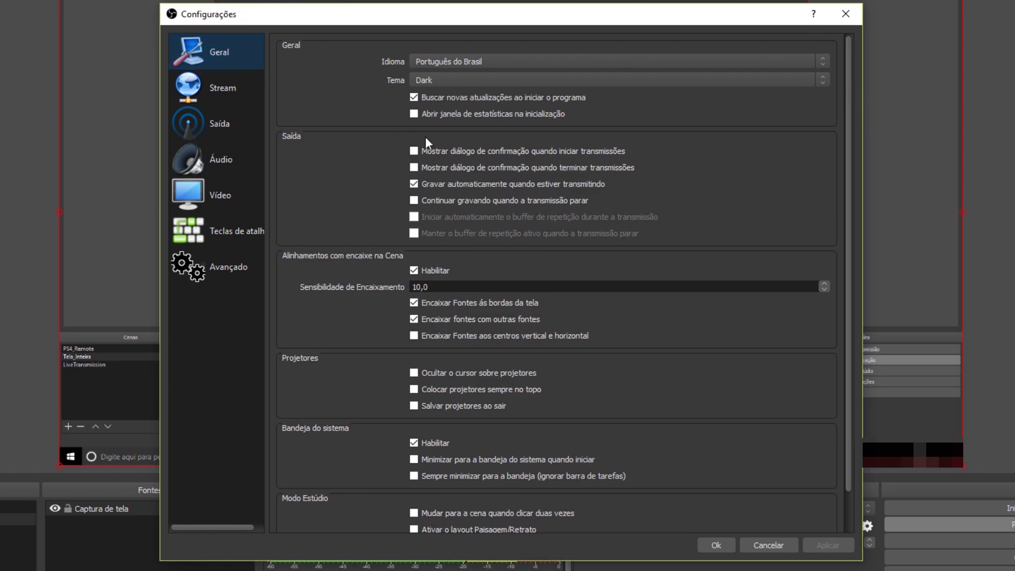
click(463, 79)
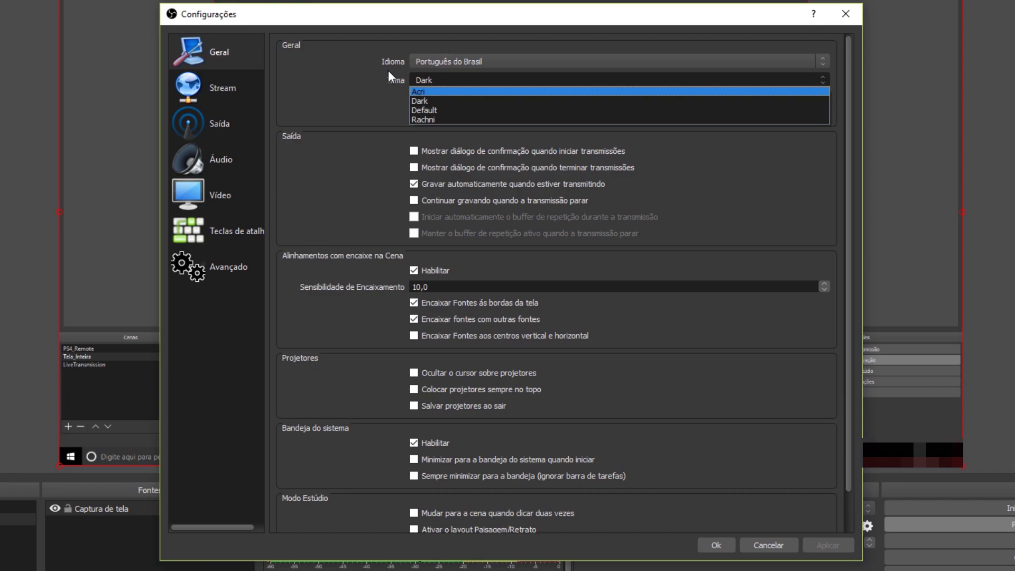
click(420, 39)
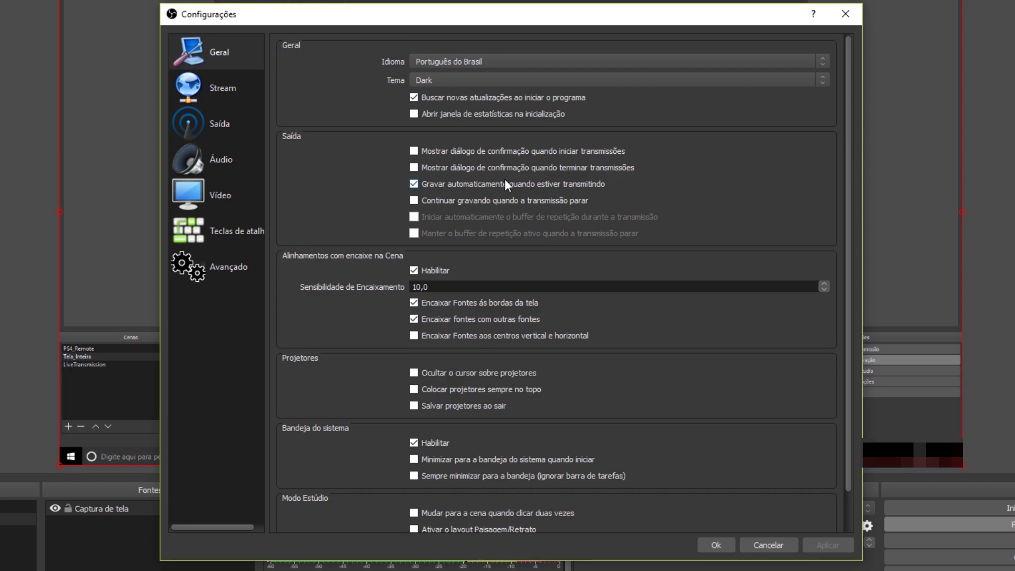
- Review the available streaming services and the Twitch server choices in the stream settings
click(239, 88)
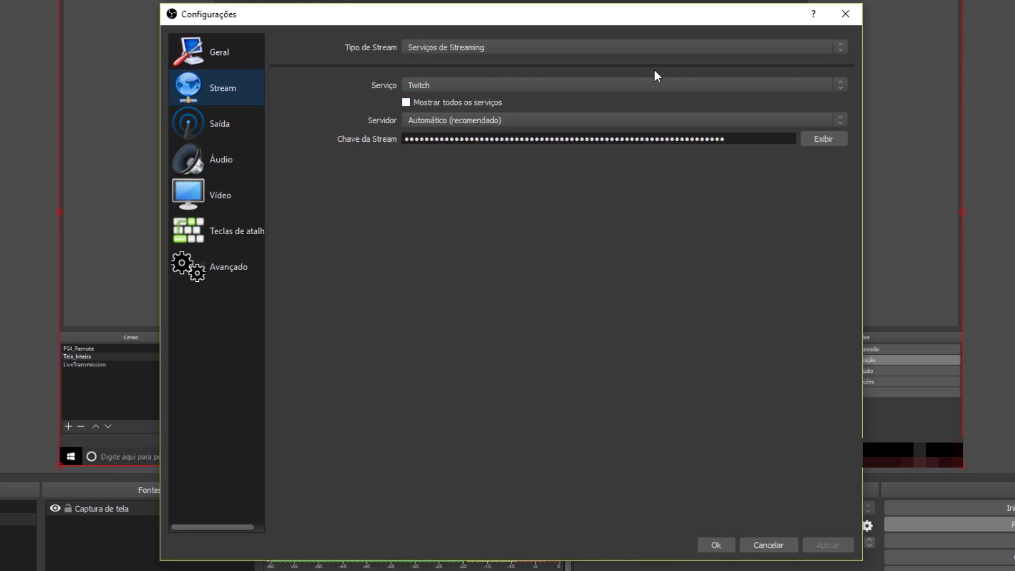
click(646, 85)
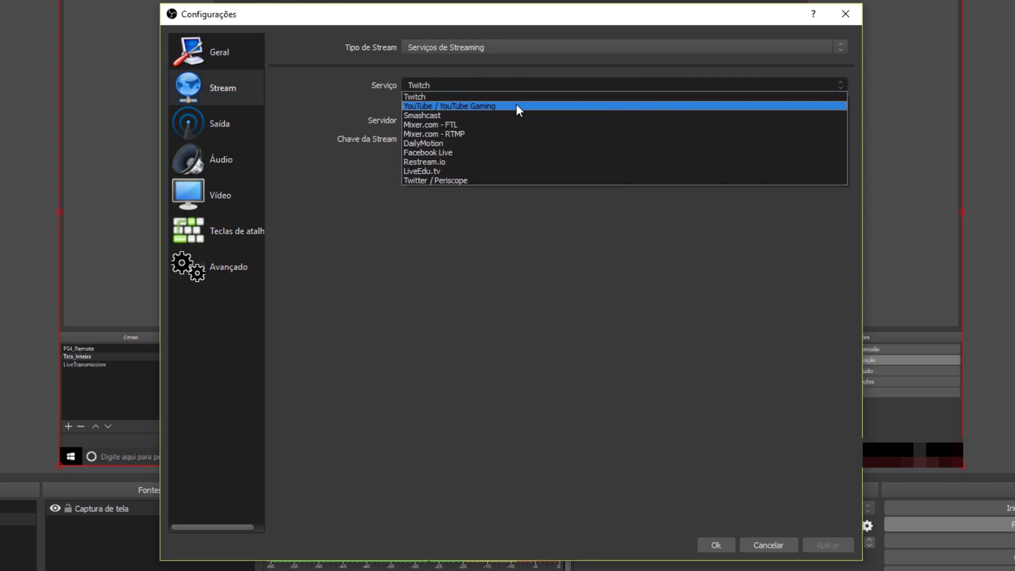
click(490, 86)
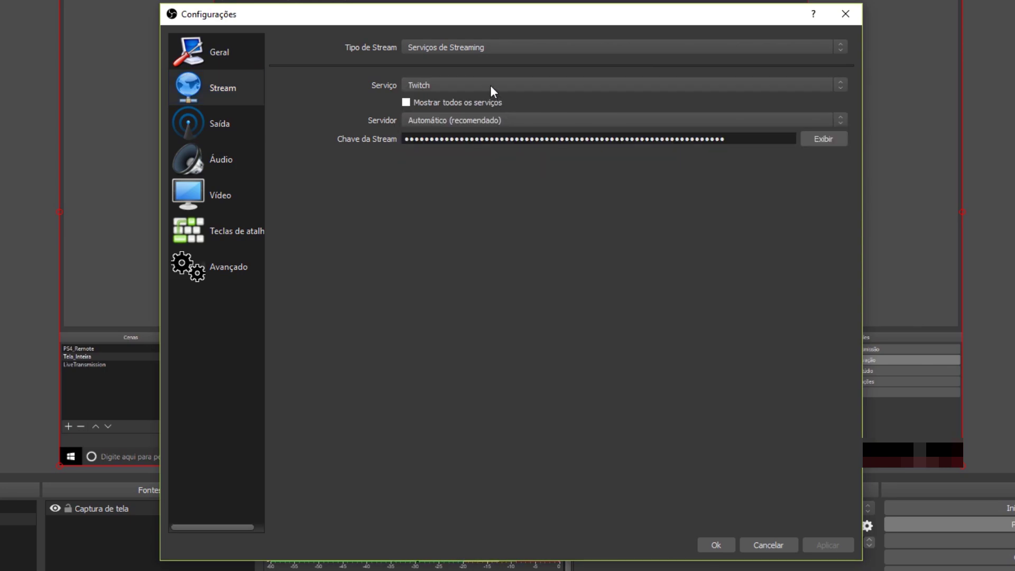
click(525, 125)
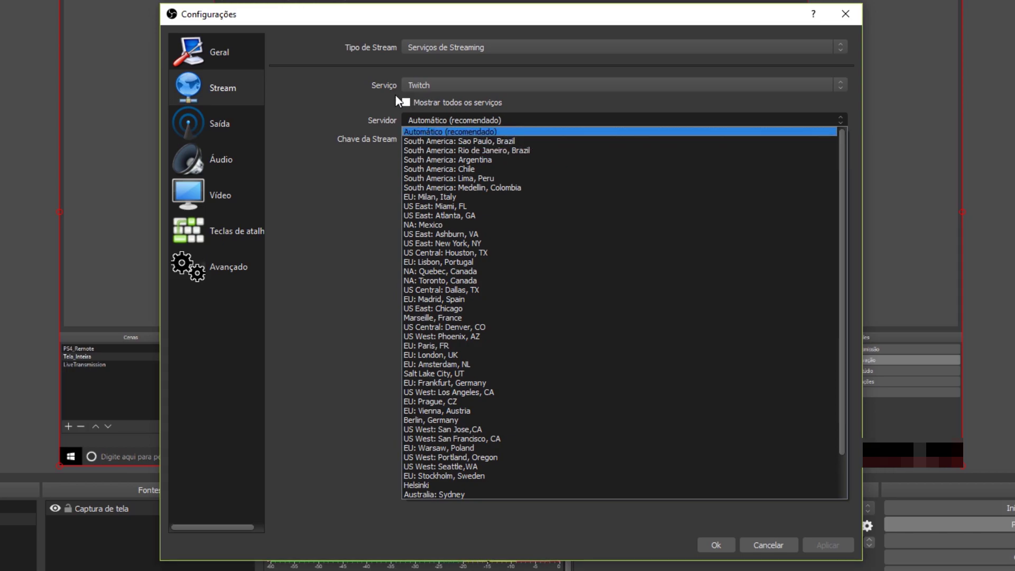
click(358, 92)
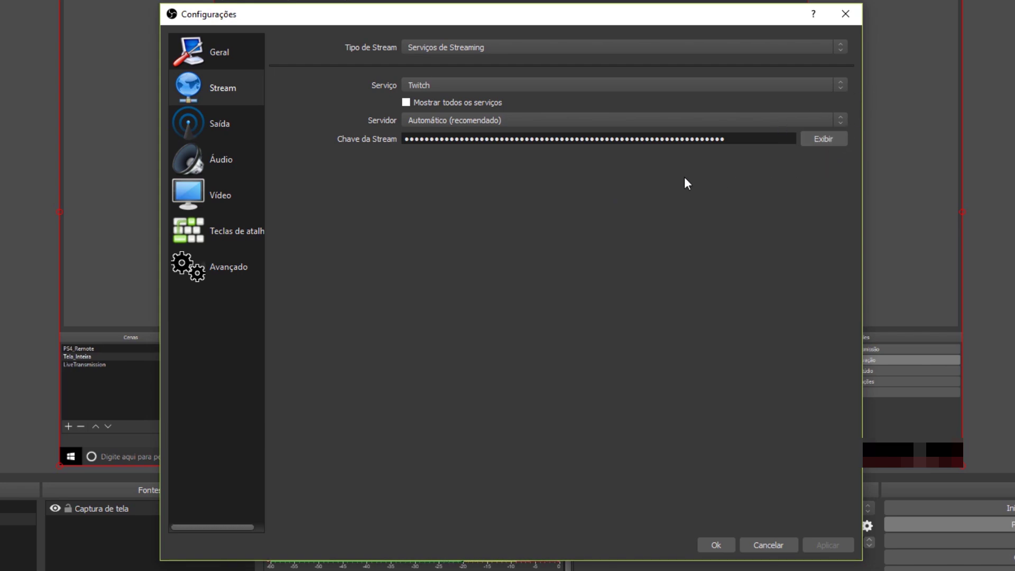
- Check the streaming audio track in the output settings and the tracks assigned to each source in the advanced audio properties
click(223, 123)
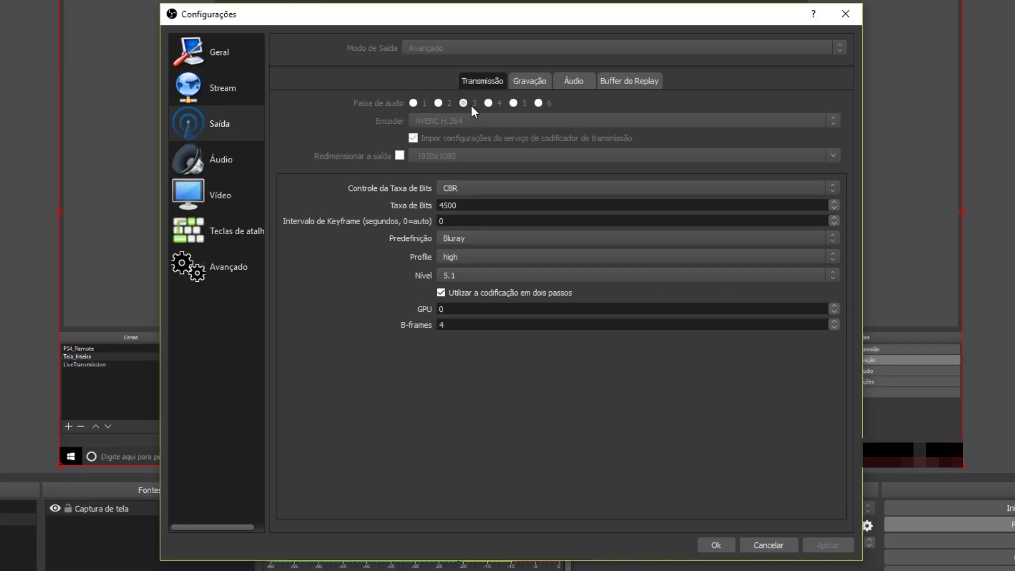
click(757, 542)
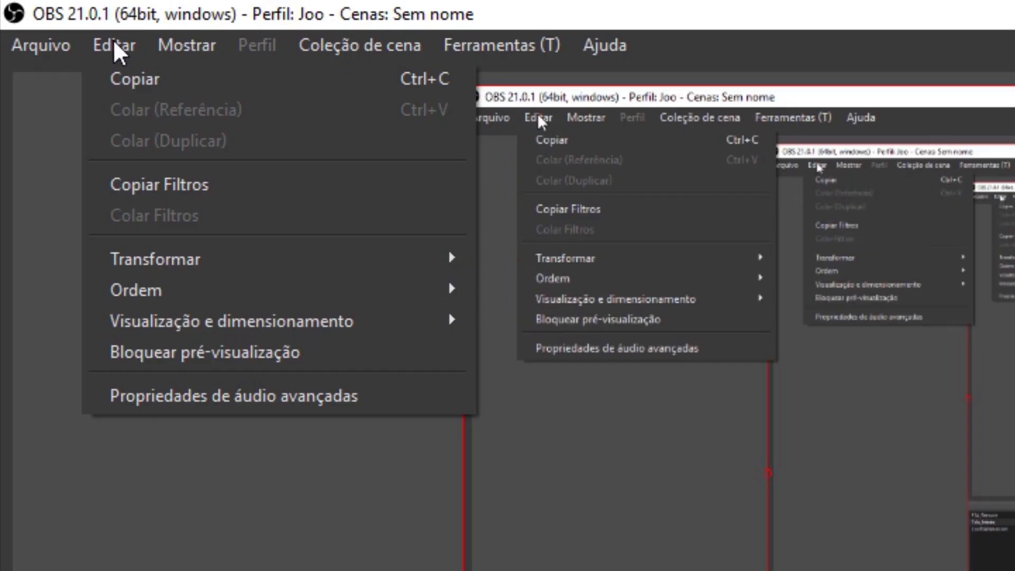
click(392, 391)
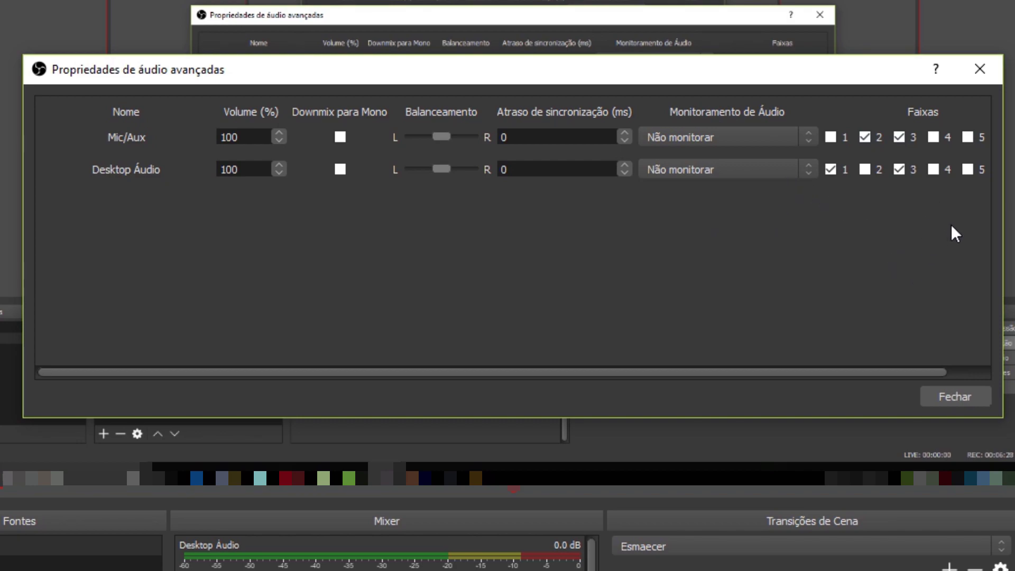
click(968, 372)
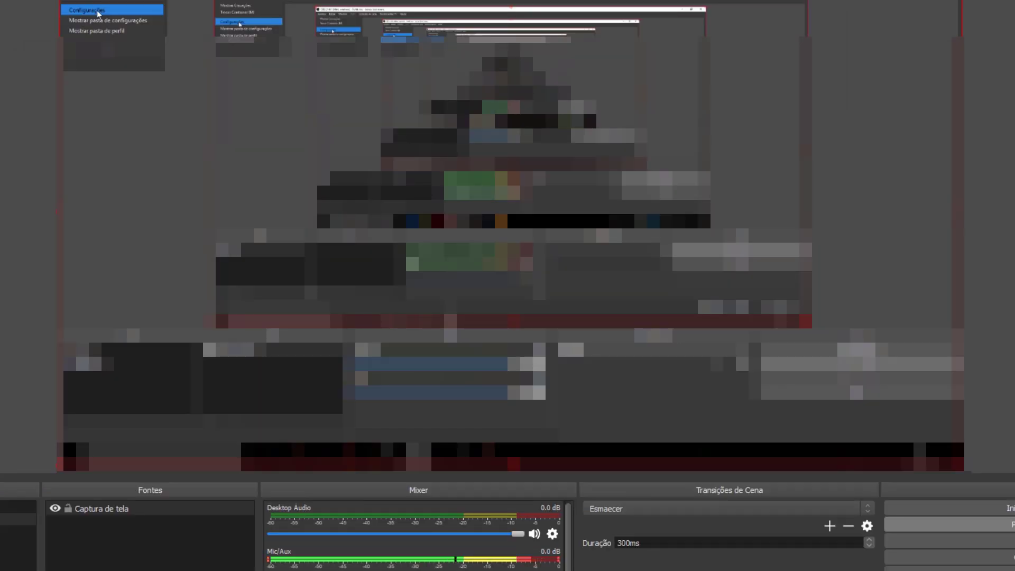
- Reopen the streaming output settings and examine the rate control options and the bitrate value
click(97, 11)
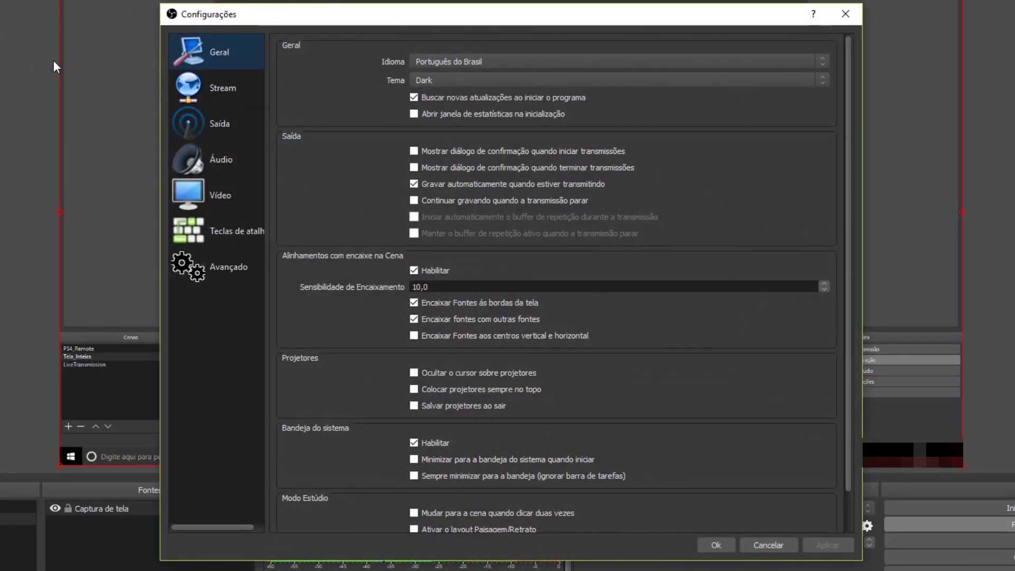
click(196, 128)
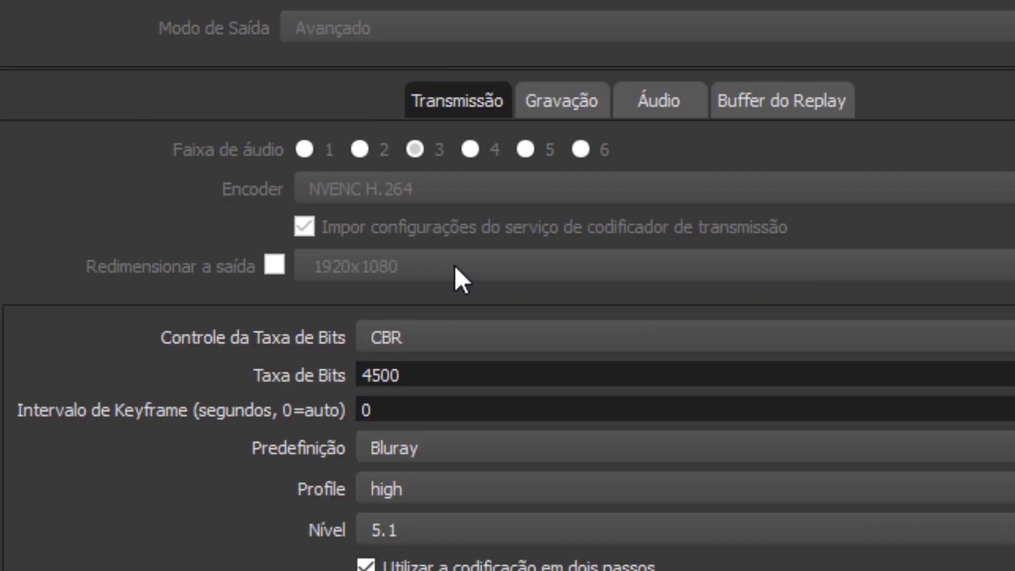
click(562, 328)
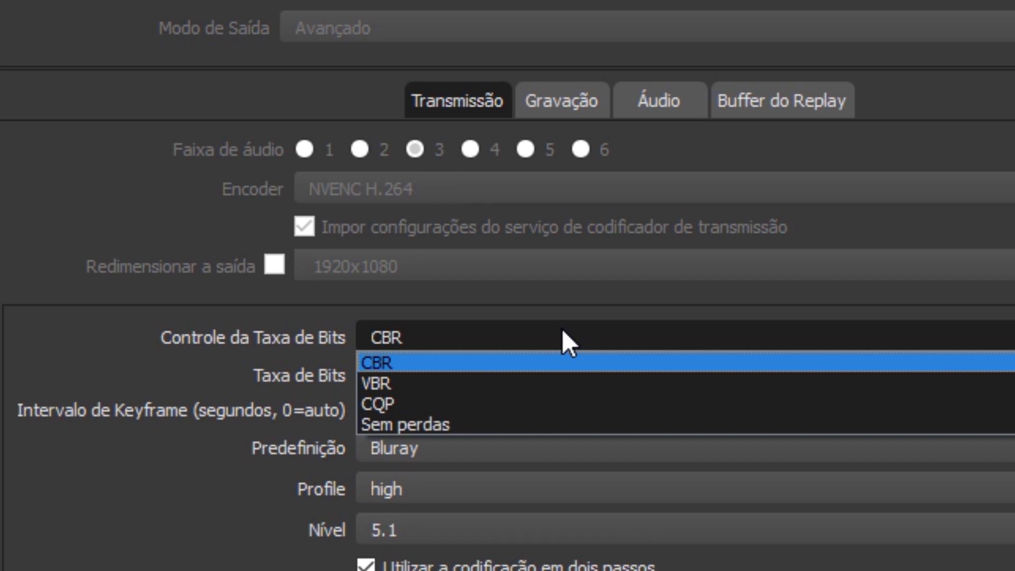
click(494, 301)
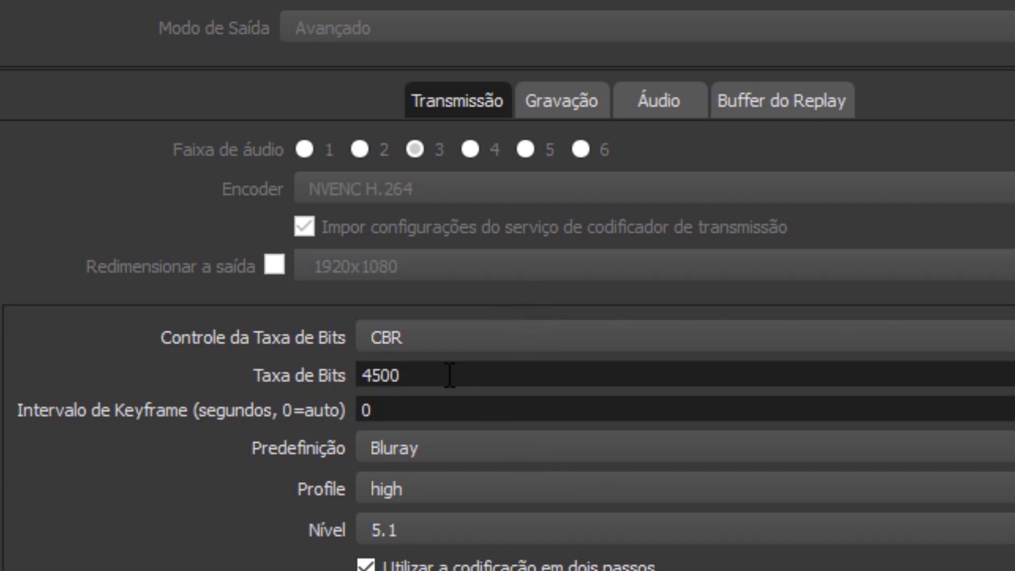
click(470, 341)
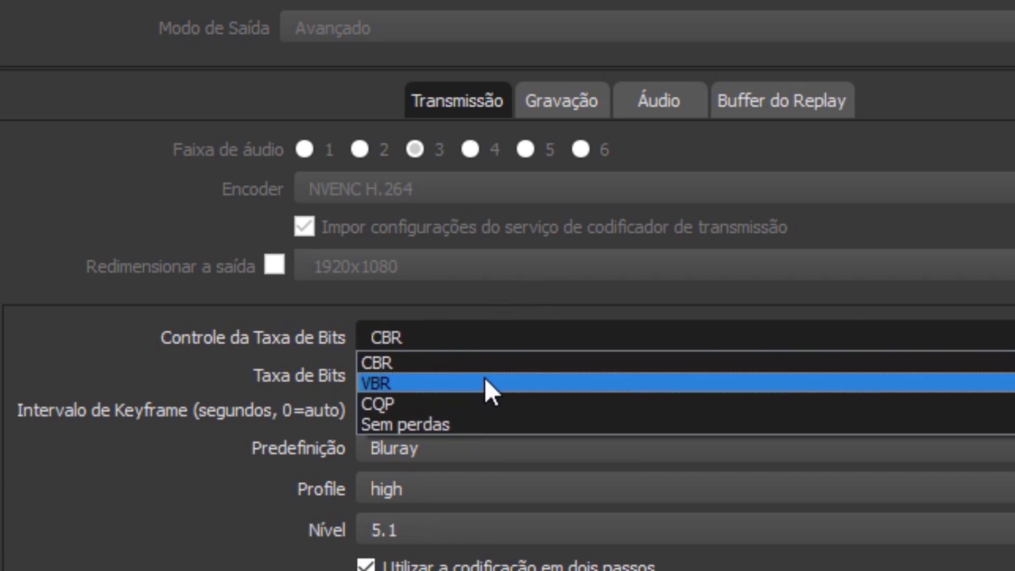
click(509, 285)
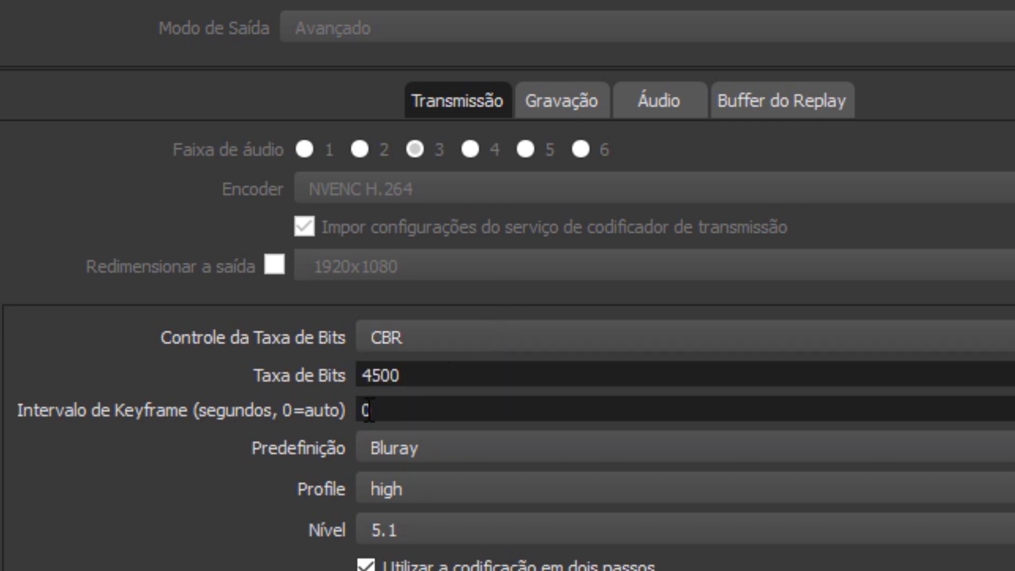
drag(427, 375, 353, 377)
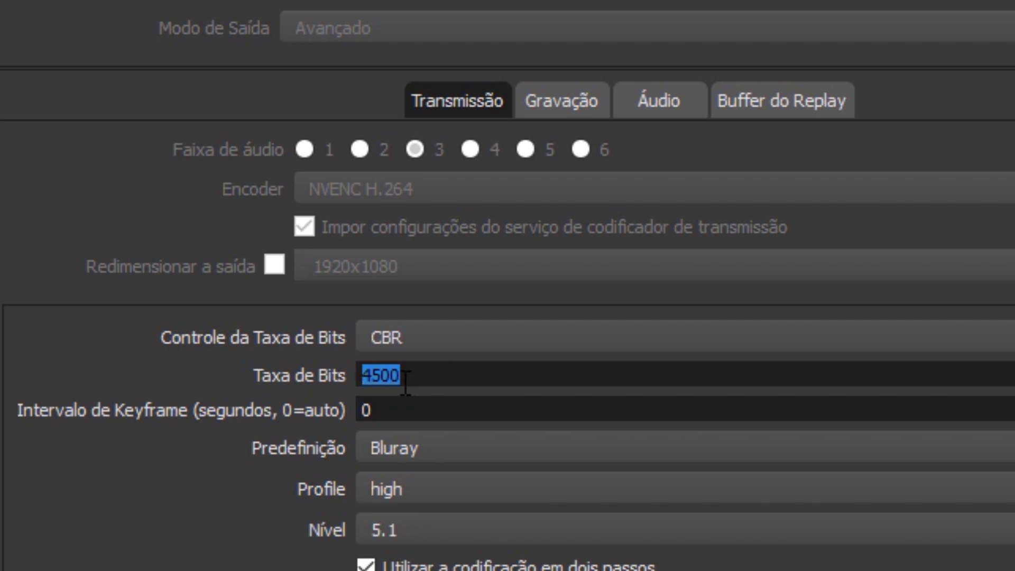
click(439, 347)
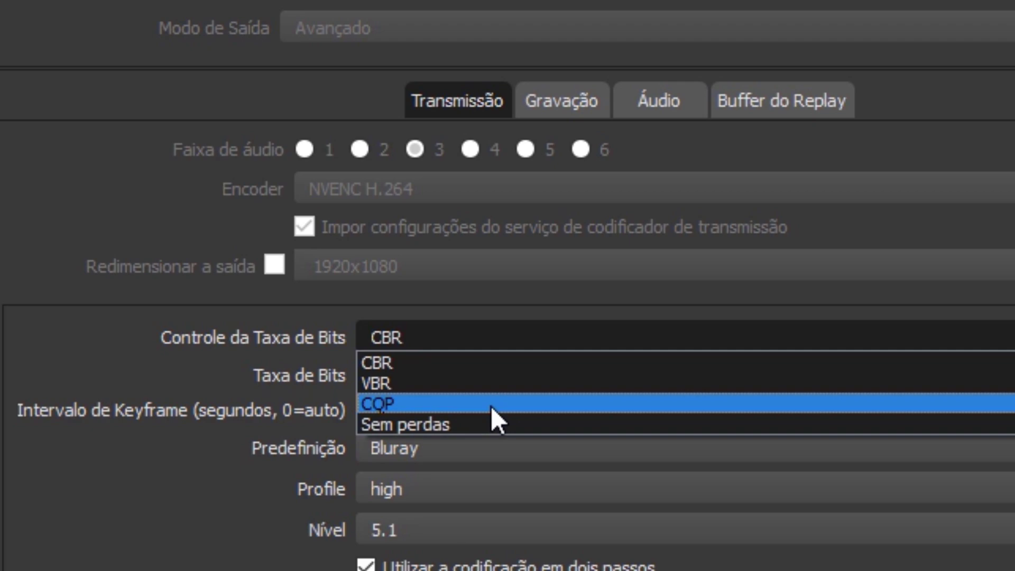
click(476, 333)
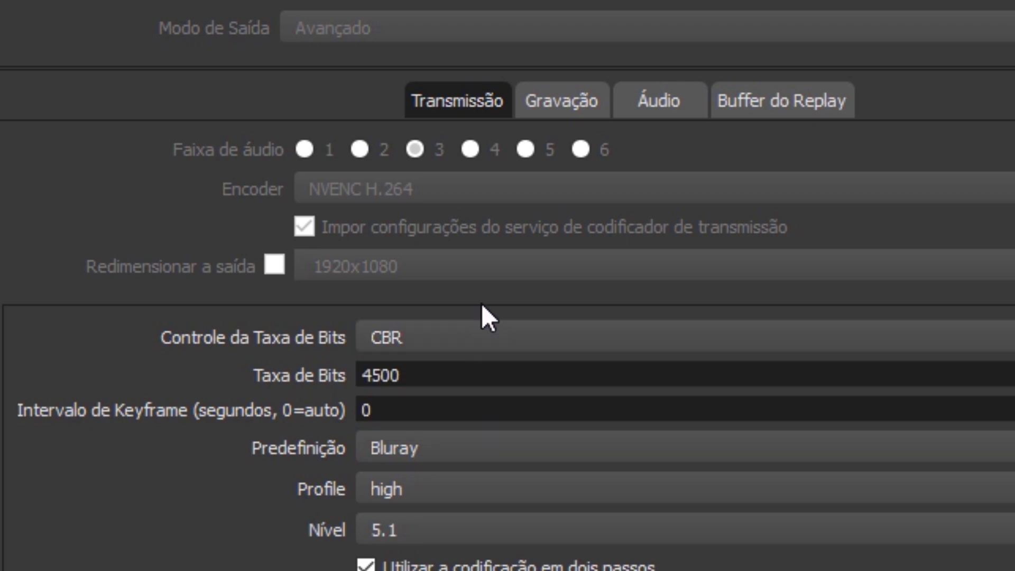
click(459, 370)
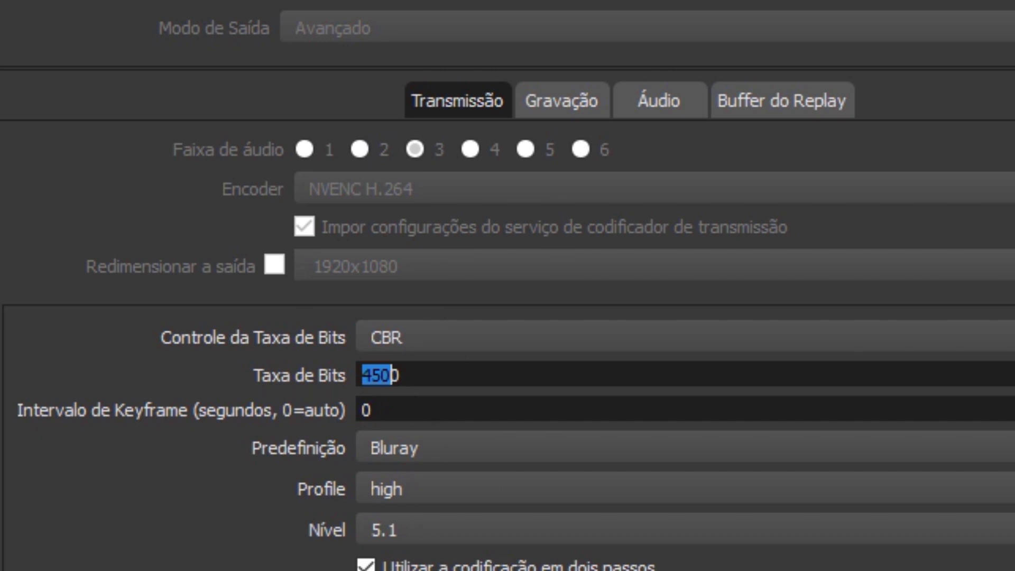
- Compare the stream bitrate with the YouTube and Twitch recommendations for 1080p at 60 fps
click(433, 375)
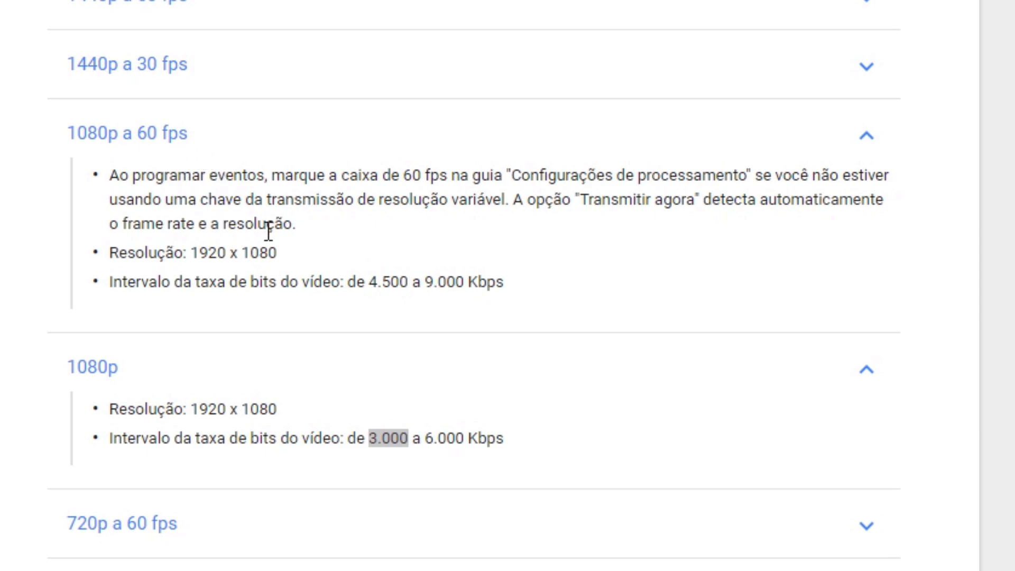
drag(369, 283, 409, 286)
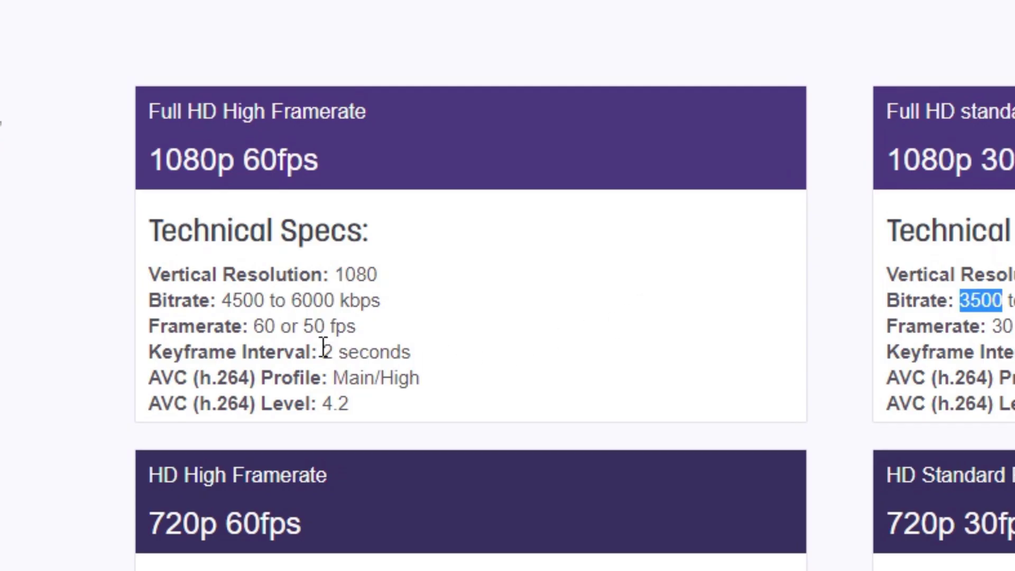
drag(221, 300, 268, 301)
click(413, 376)
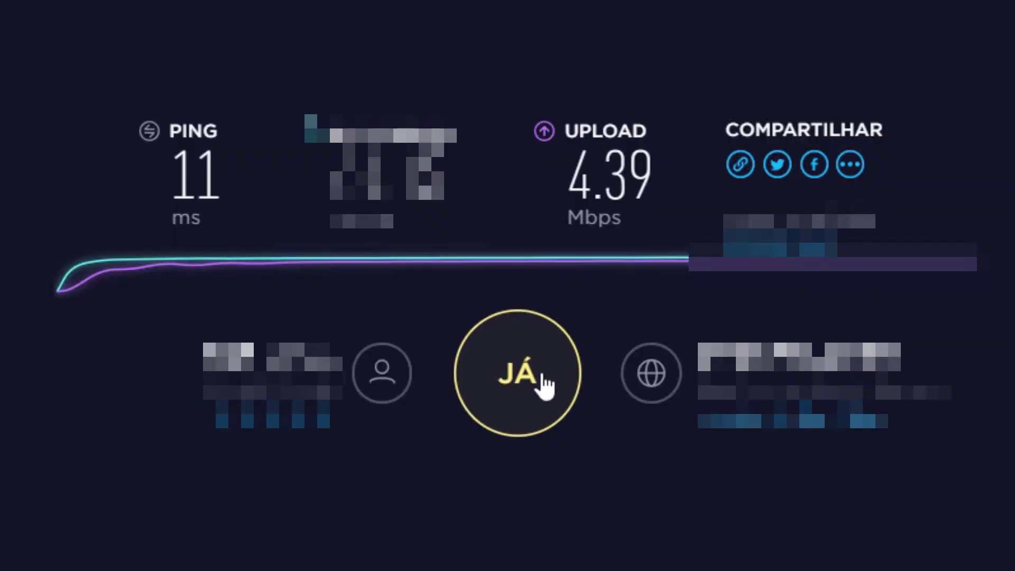
- Check the upload speed in the internet speed test results
drag(529, 111, 652, 190)
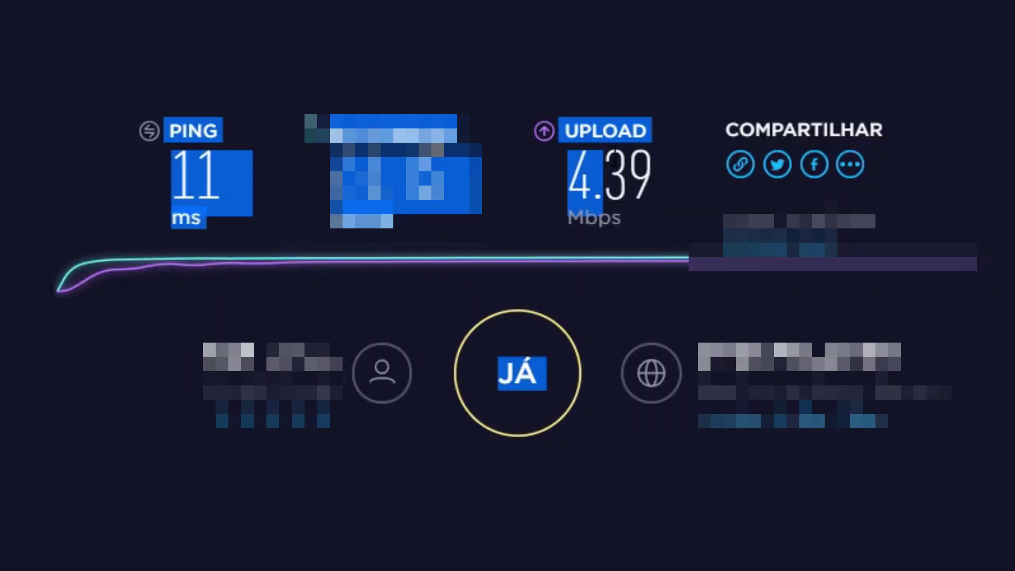
click(658, 198)
triple_click(651, 188)
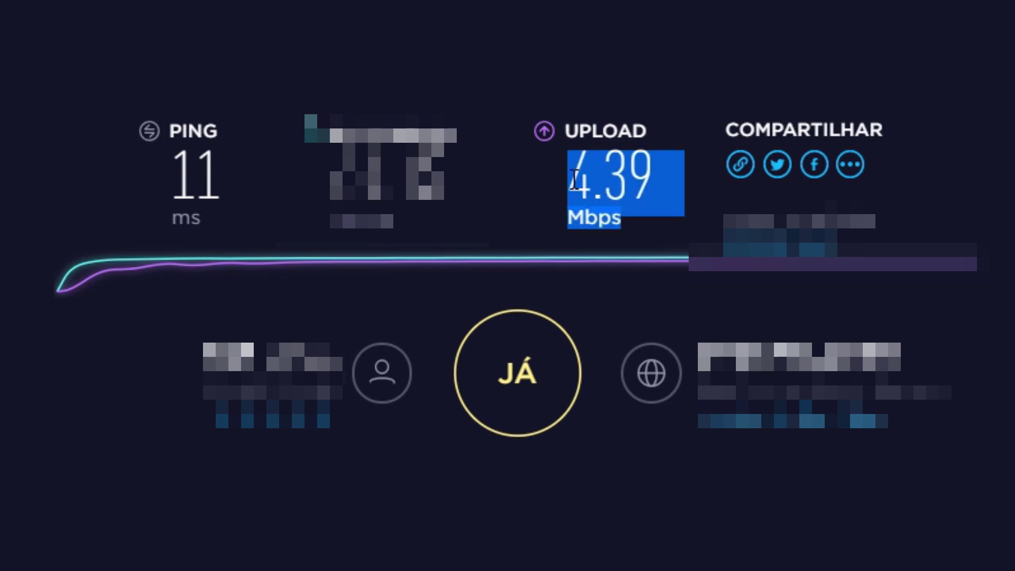
click(656, 197)
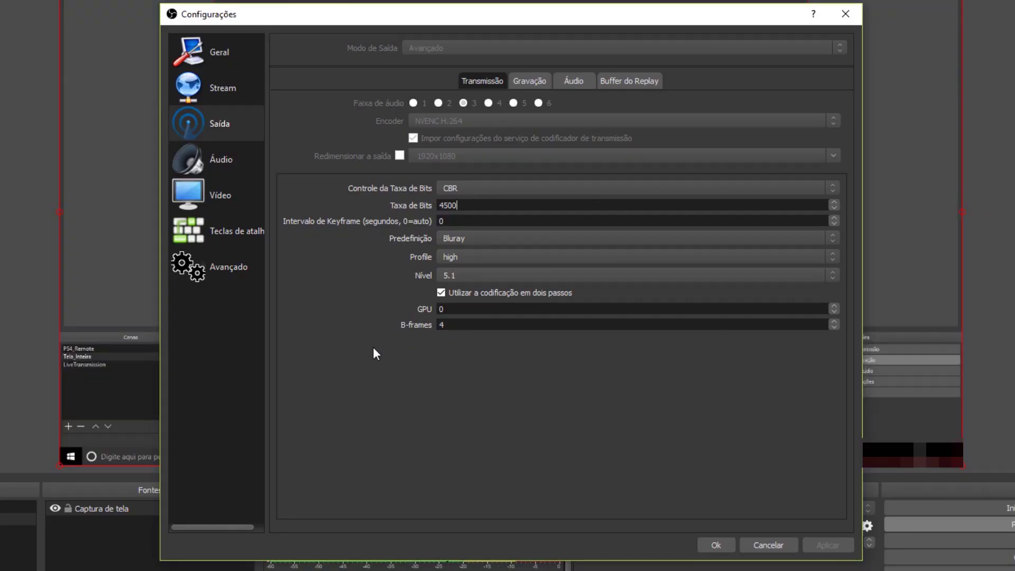
- Open Calculator, enter 4390 and place its window beside the streaming bitrate settings
key(super)
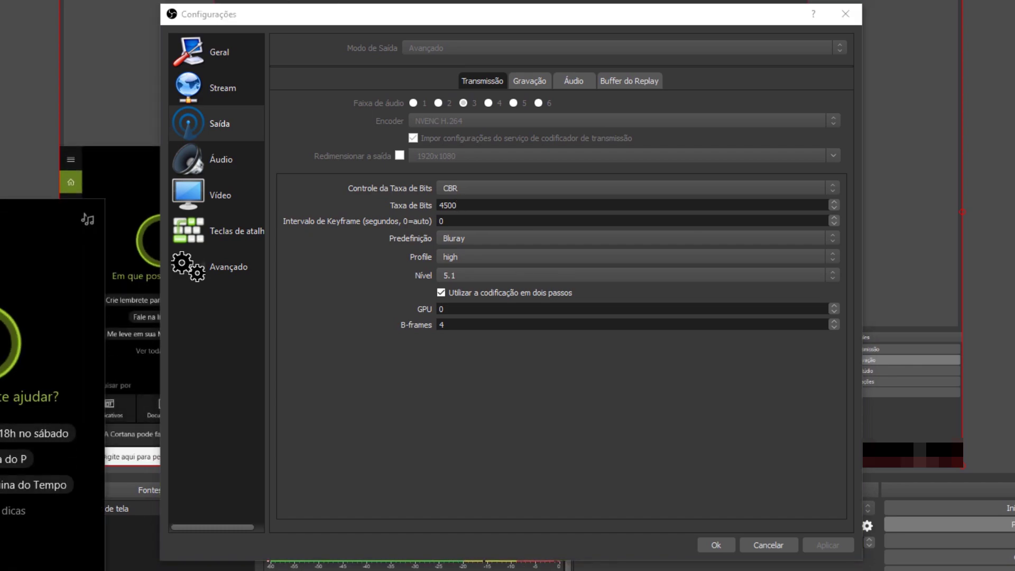
text(calc)
key(Return)
drag(983, 23, 662, 129)
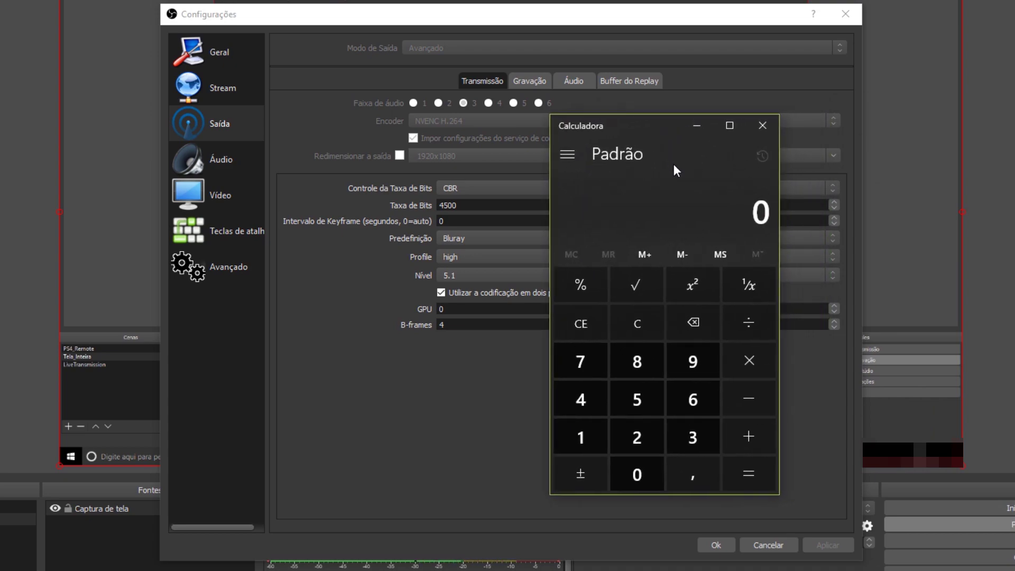
click(596, 408)
click(699, 442)
click(692, 364)
click(641, 474)
drag(645, 131, 808, 98)
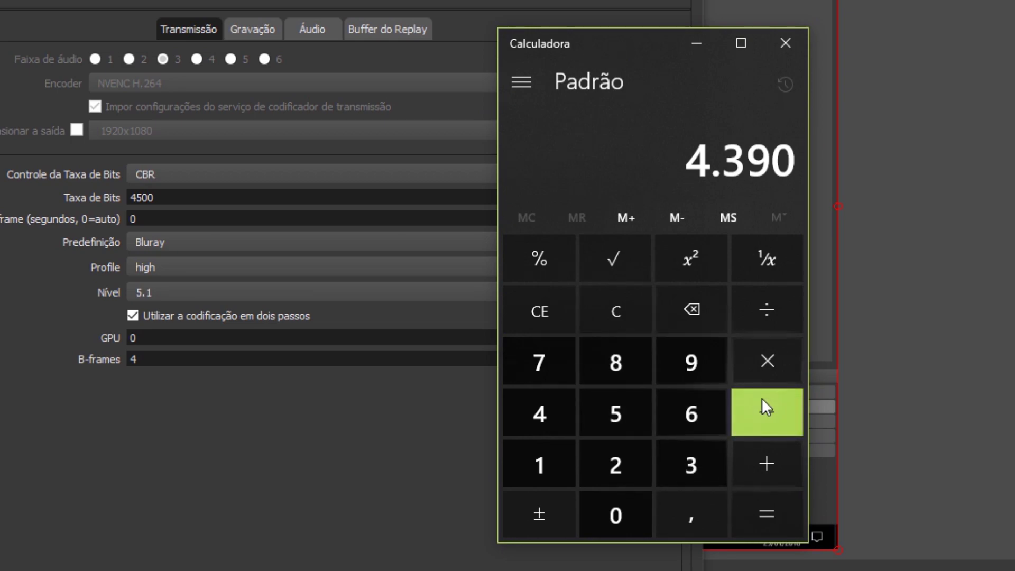
- Subtract 10 percent from 4390 in the calculator
click(769, 415)
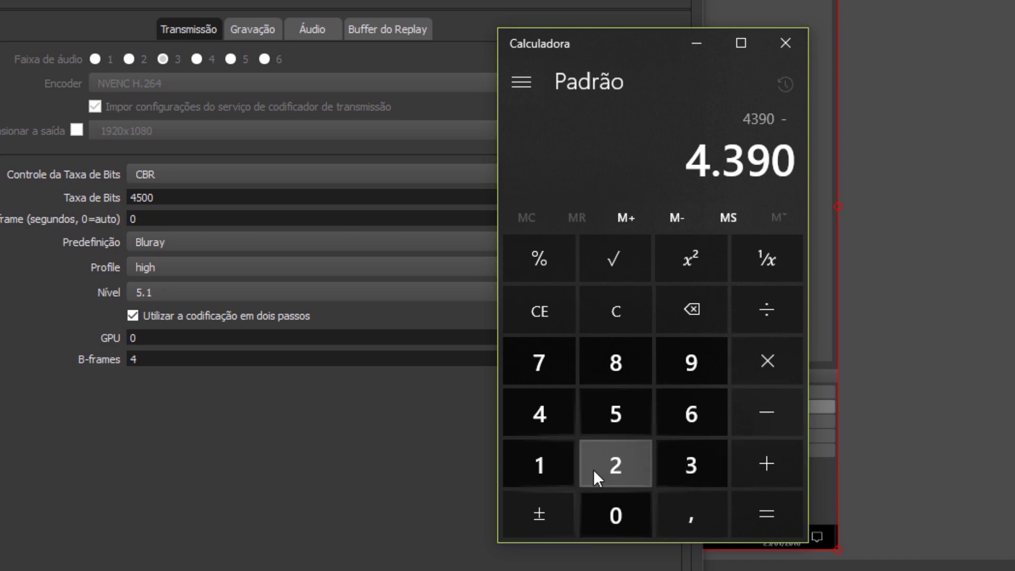
click(551, 466)
click(598, 509)
click(545, 257)
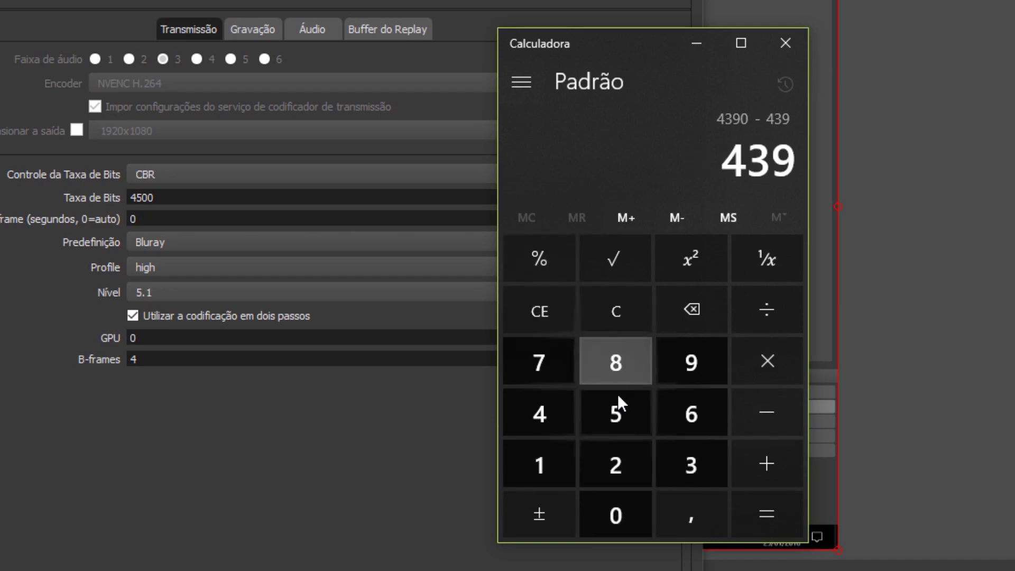
click(766, 515)
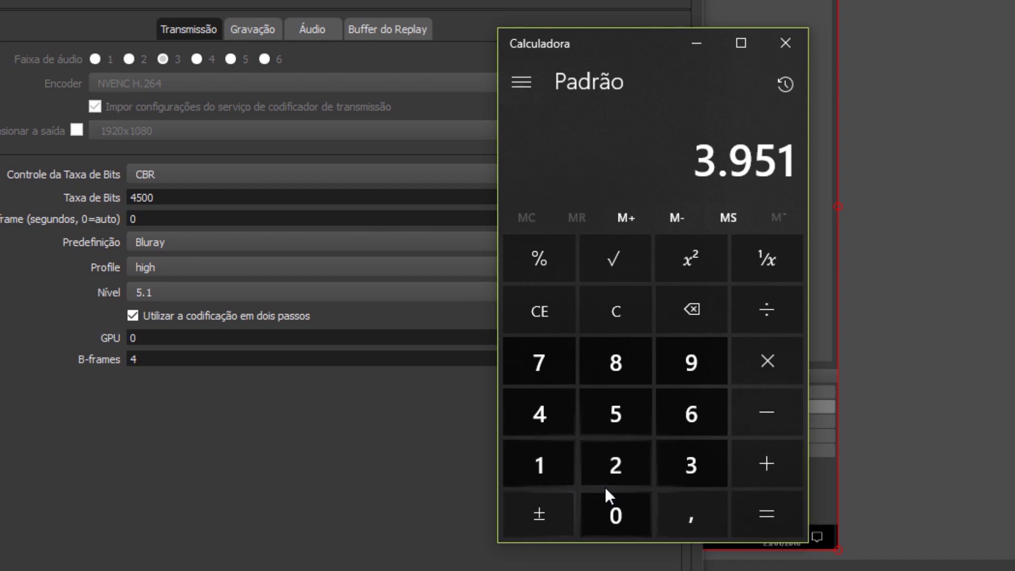
- Subtract a further 100 from the calculated bitrate and minimize the calculator
click(755, 411)
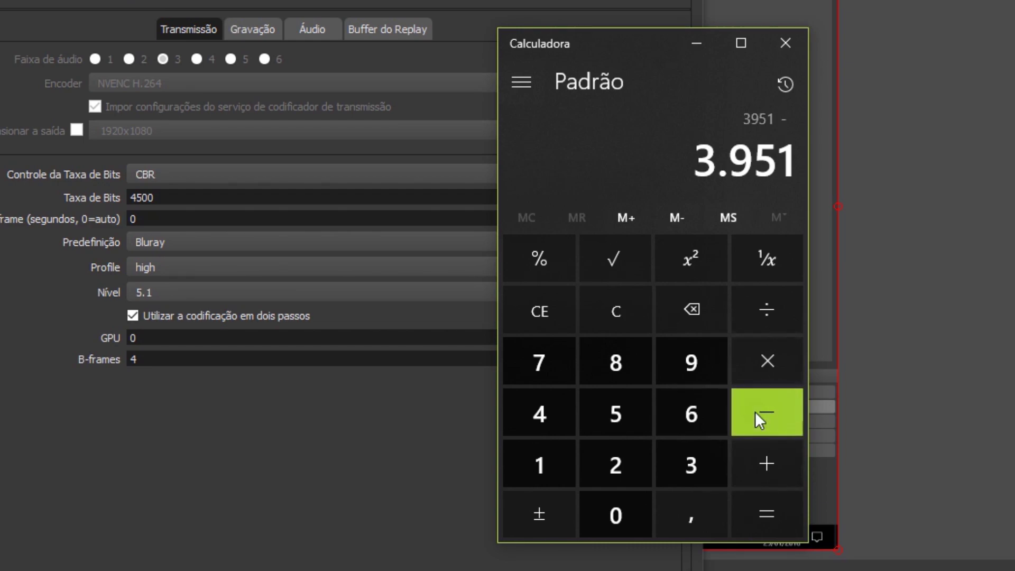
click(554, 476)
click(619, 512)
click(619, 513)
key(Return)
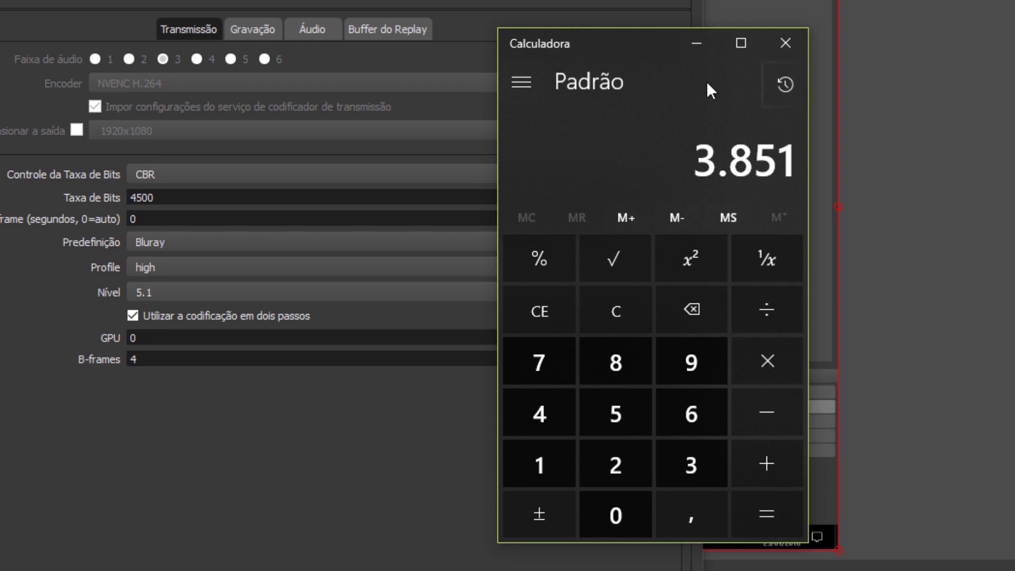
click(694, 47)
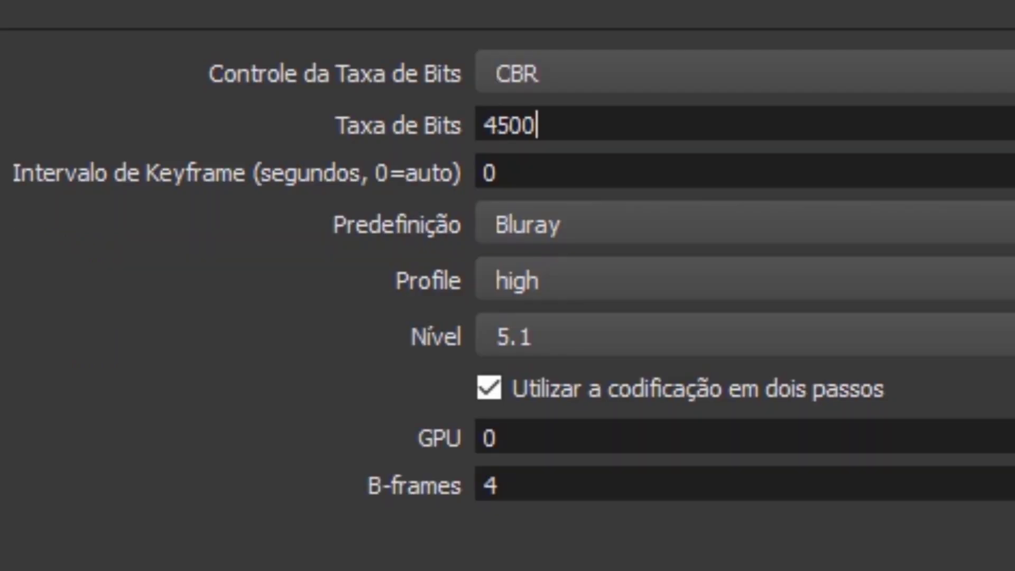
- Set the streaming bitrate to 3851
drag(172, 196, 120, 204)
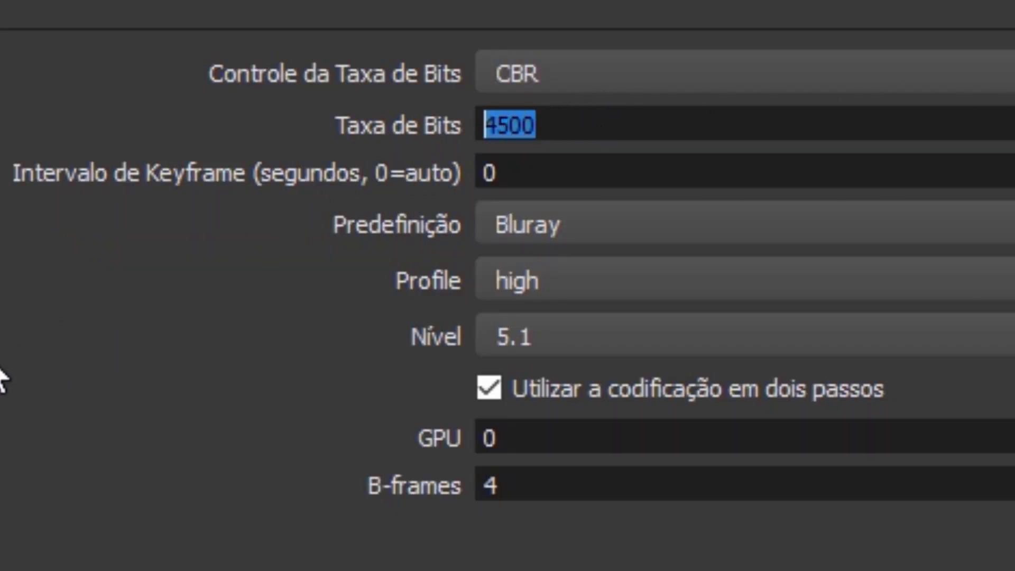
text(3851)
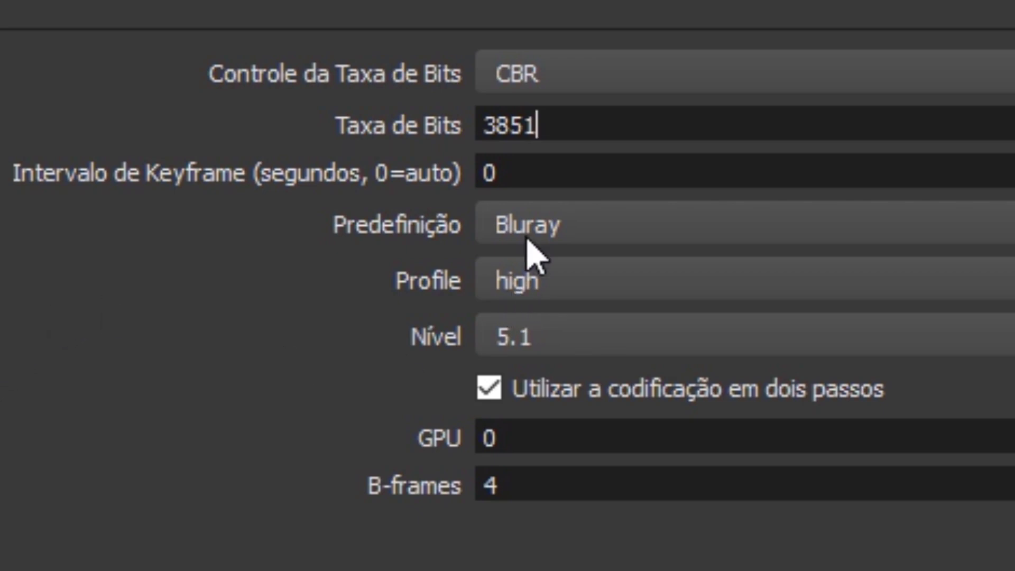
key(Tab)
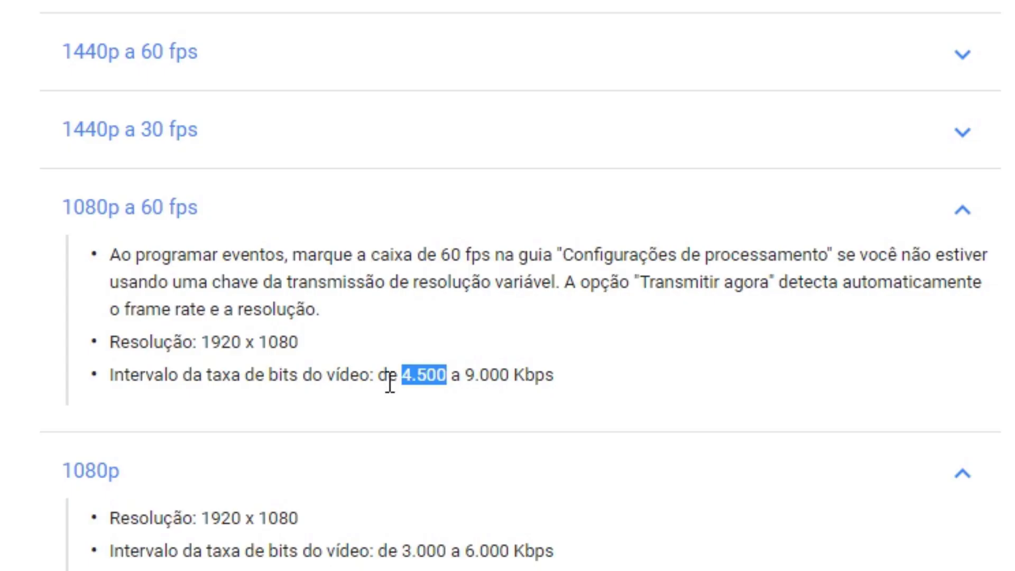
- Collapse the 1080p 60 fps section of the YouTube guide and check the bitrate range for standard 1080p
scroll(411, 340, down, 1)
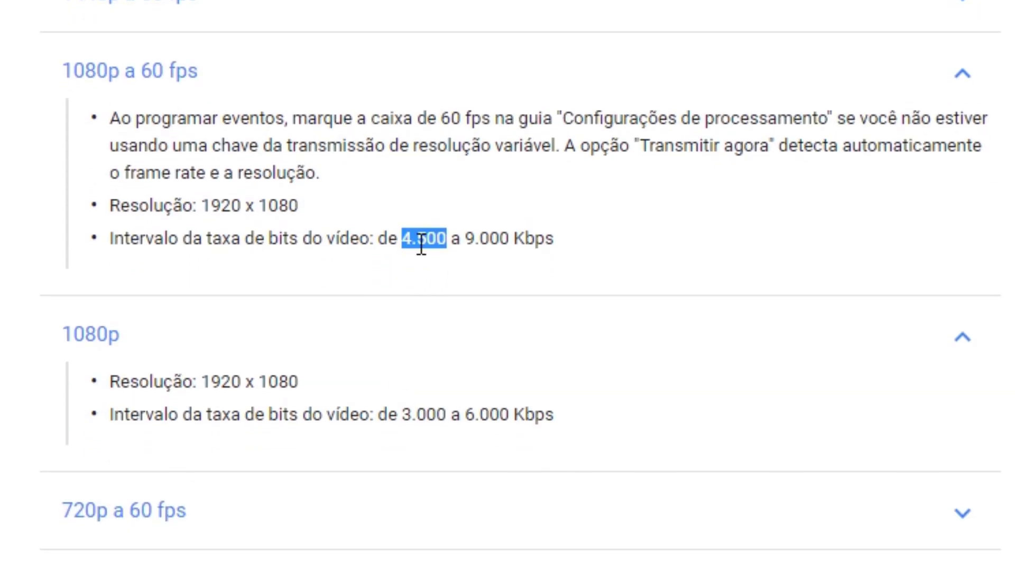
drag(200, 75, 150, 79)
click(402, 265)
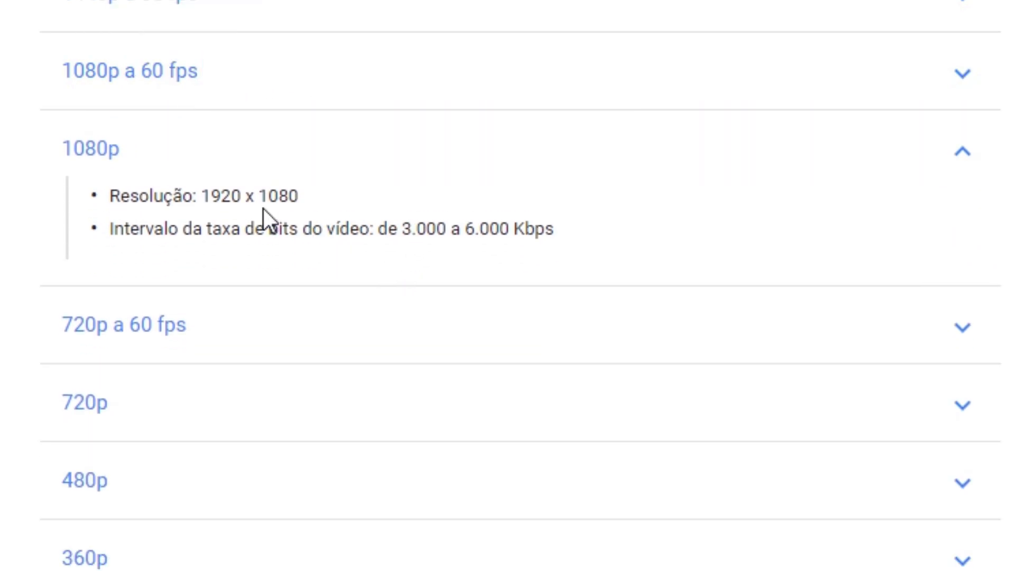
drag(418, 228, 369, 229)
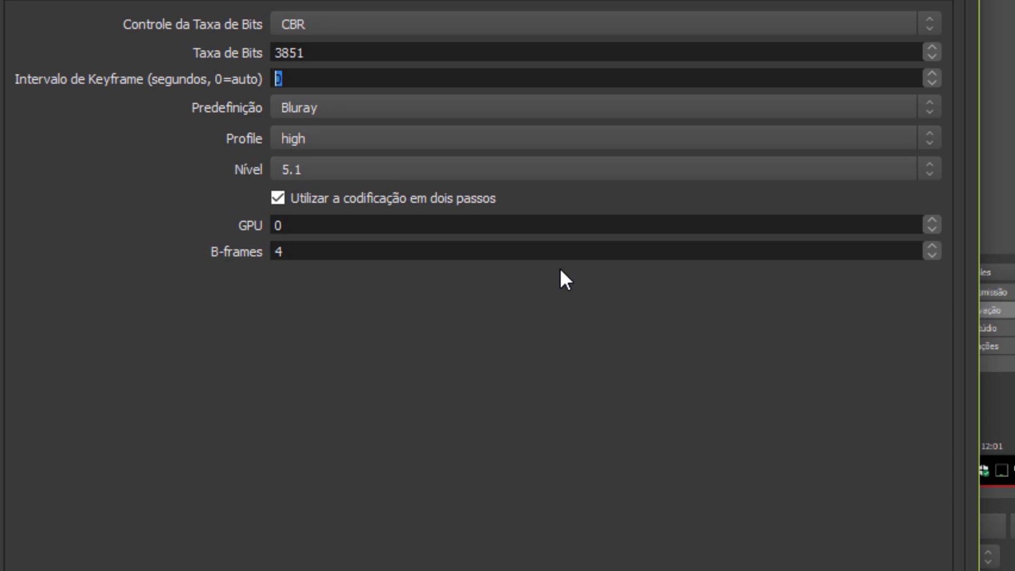
- Check the keyframe interval and choose Bluray as the streaming encoder preset
click(319, 79)
click(930, 111)
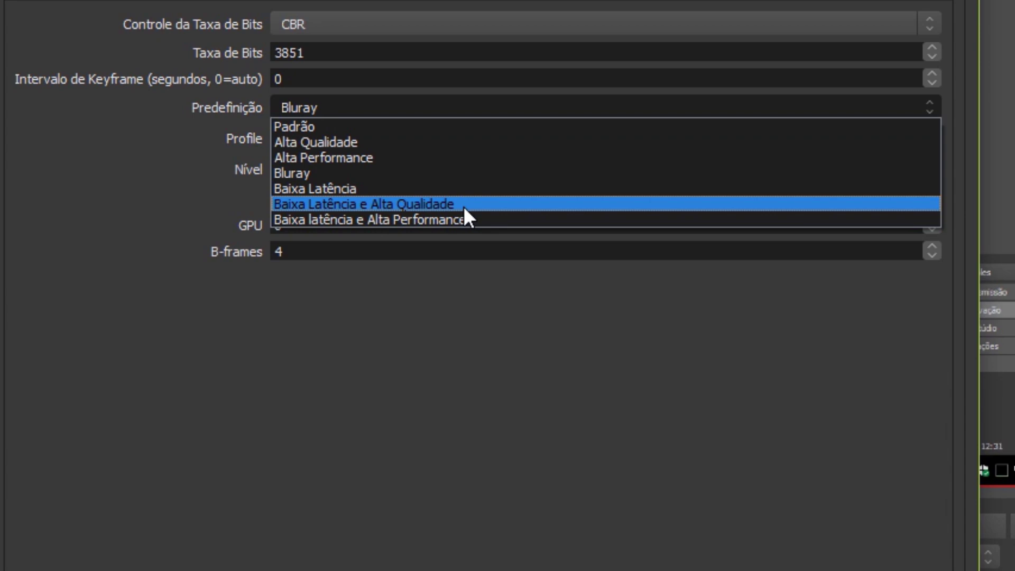
click(424, 176)
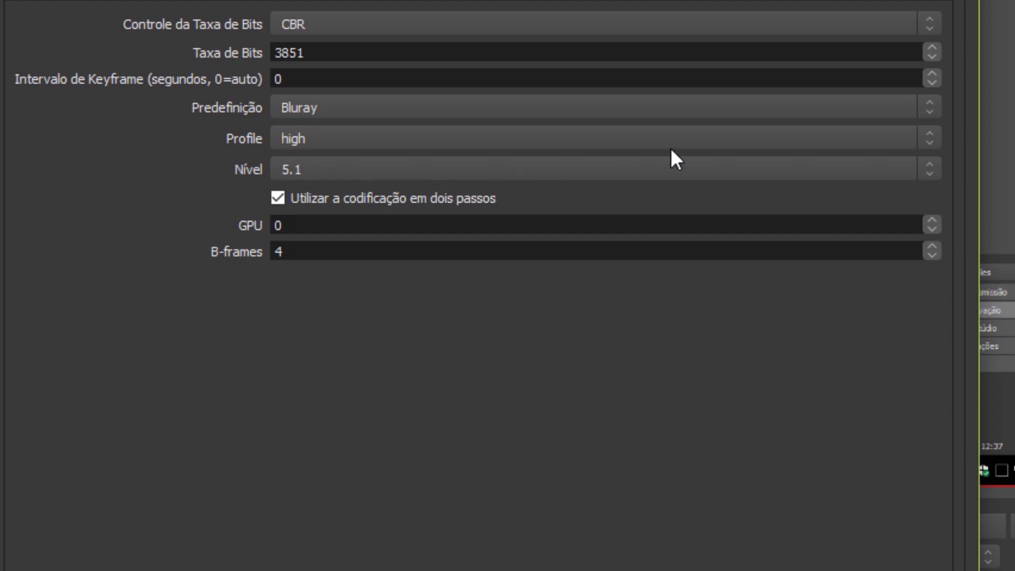
- Review the encoder profile options for streaming and choose high
click(883, 138)
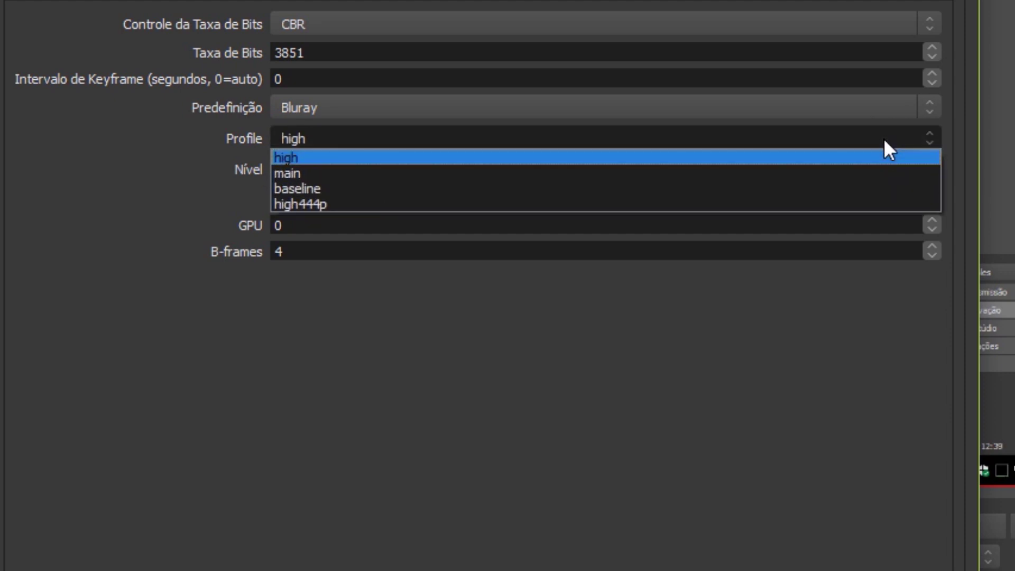
click(884, 138)
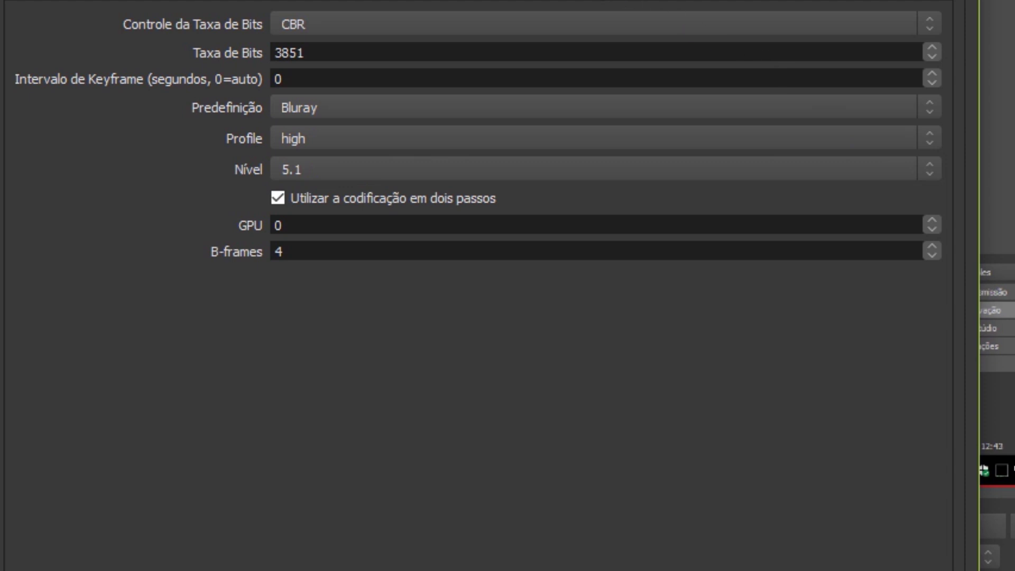
click(803, 134)
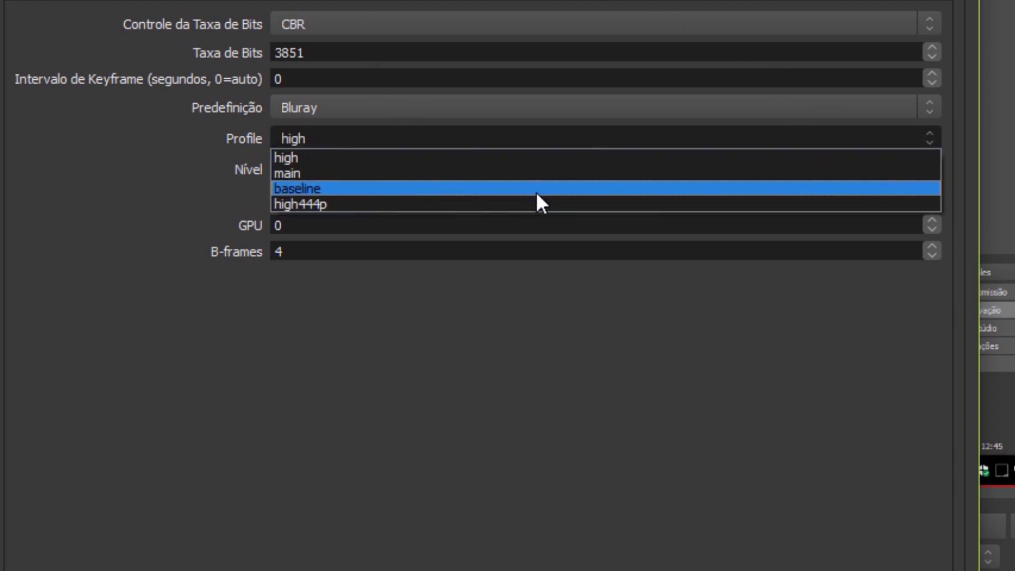
click(310, 158)
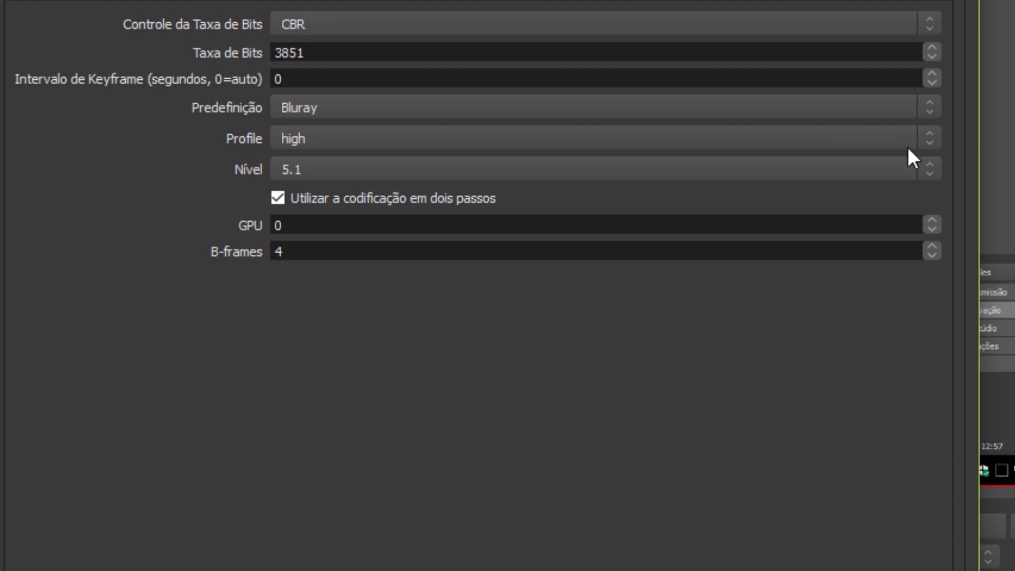
- Review the available encoder levels for streaming and choose 5.1
click(928, 168)
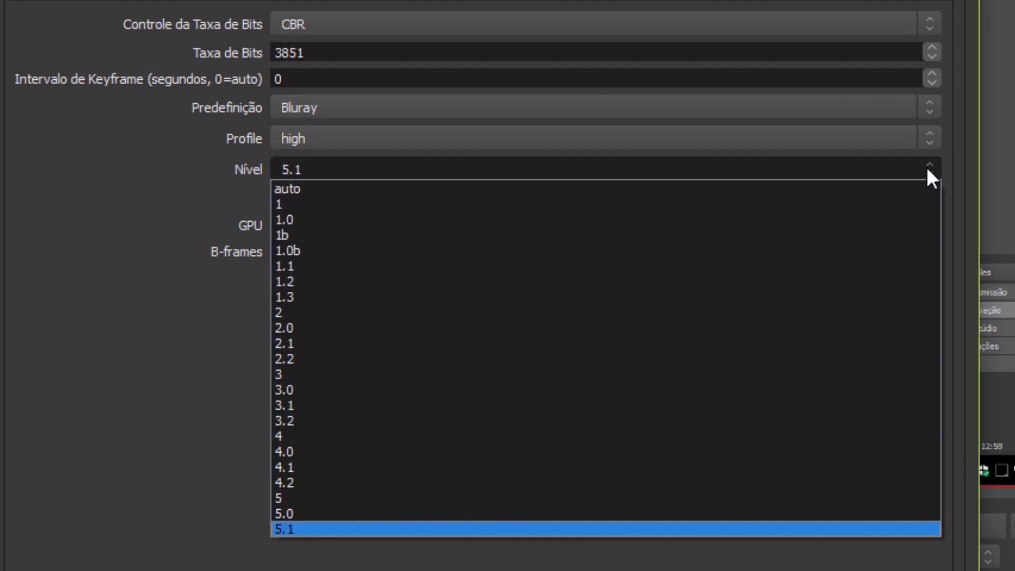
click(927, 170)
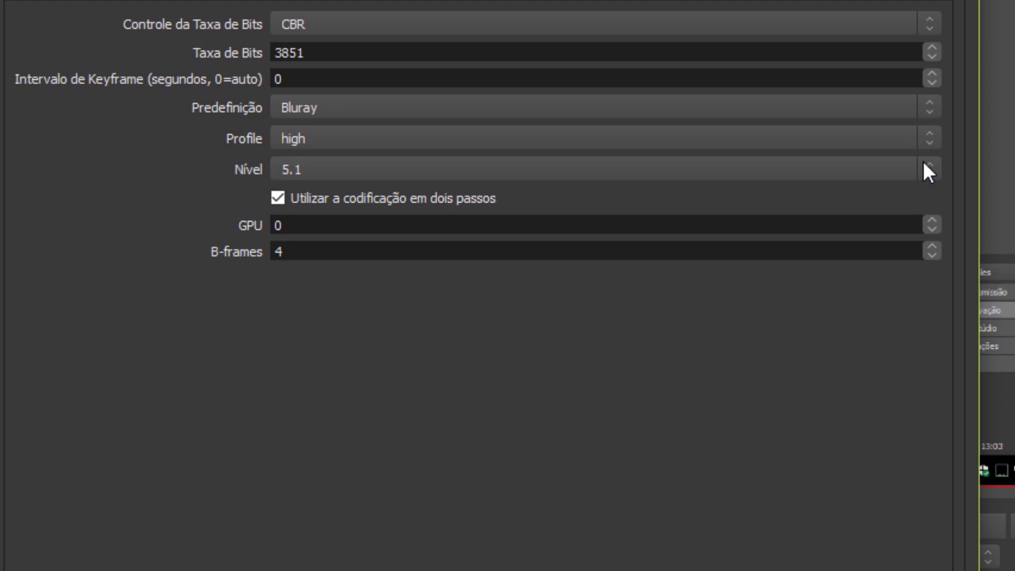
click(927, 167)
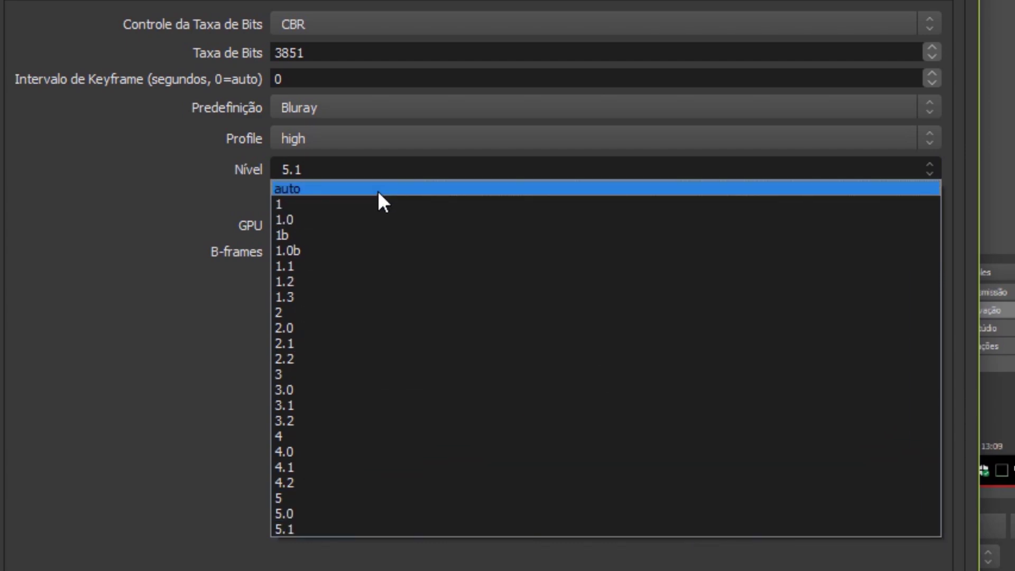
click(329, 530)
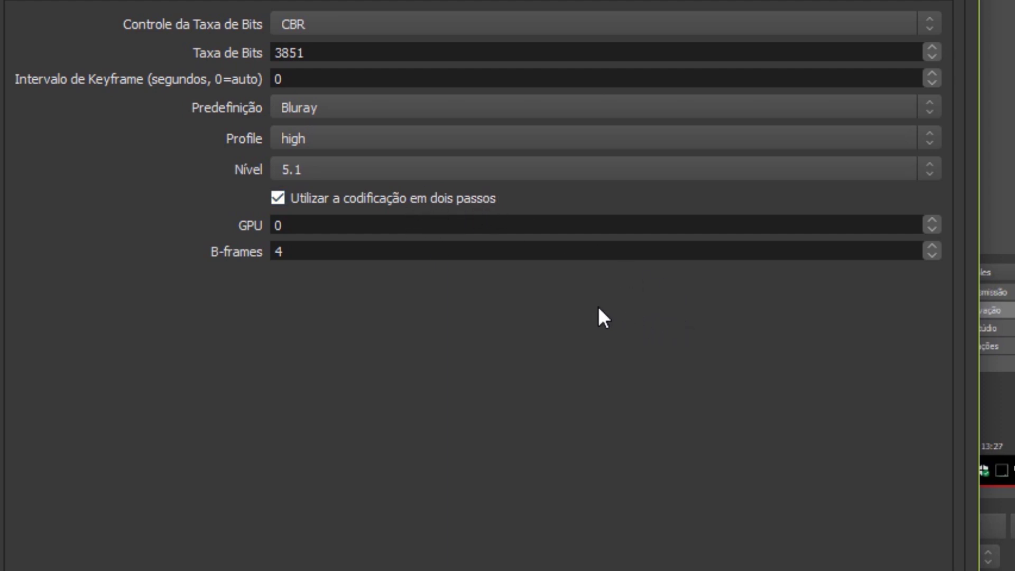
- Check the GPU value in the streaming encoder settings and set B-frames to 4
click(322, 227)
double_click(272, 225)
click(337, 228)
click(296, 254)
drag(338, 251, 251, 254)
text(4)
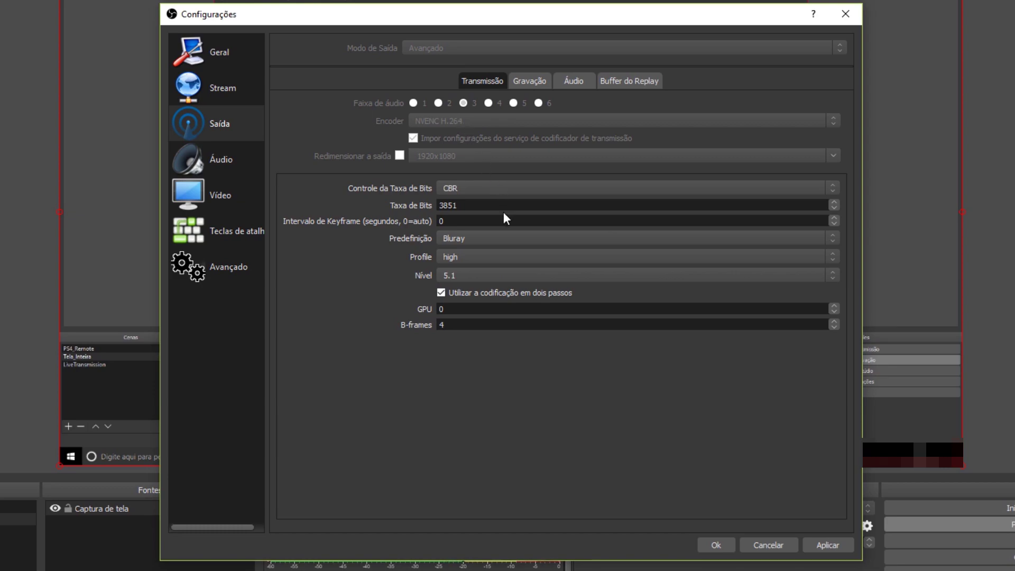
- Recheck the output mode and the streaming bitrate value
click(383, 51)
double_click(447, 205)
click(474, 207)
- Open the recording output settings, choose CBR as the rate control and go to the recording bitrate
click(535, 83)
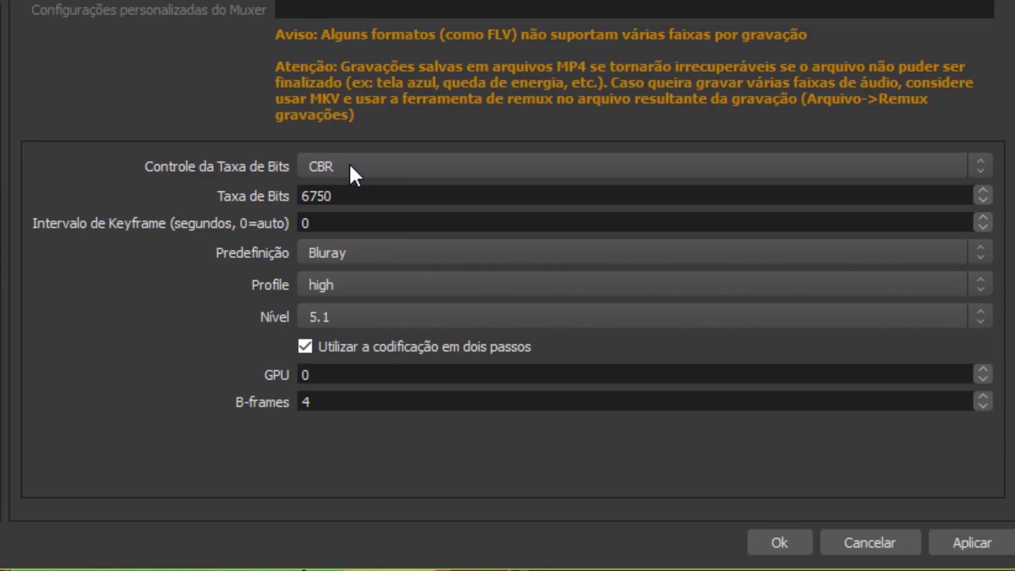
click(350, 164)
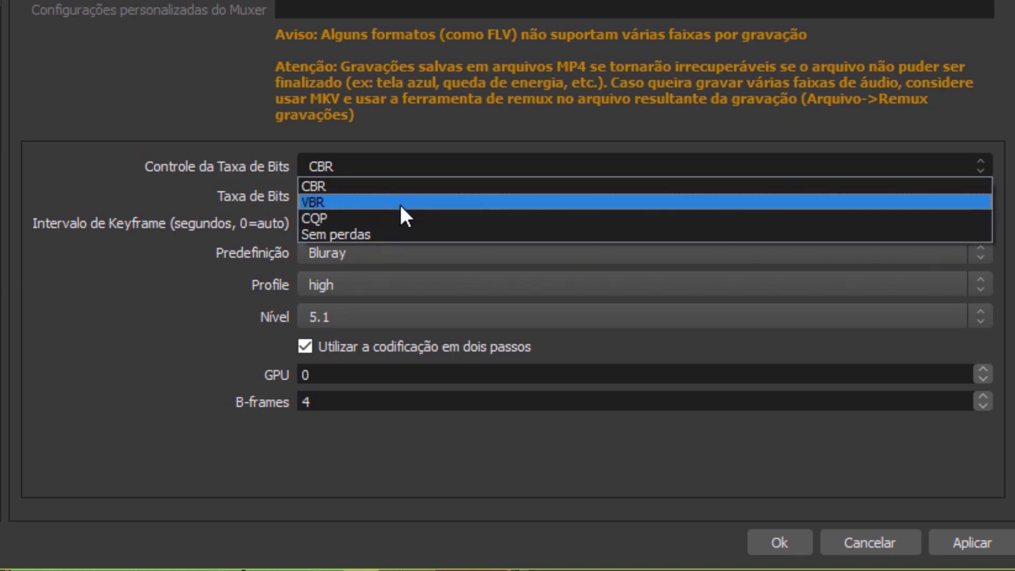
click(405, 182)
click(379, 198)
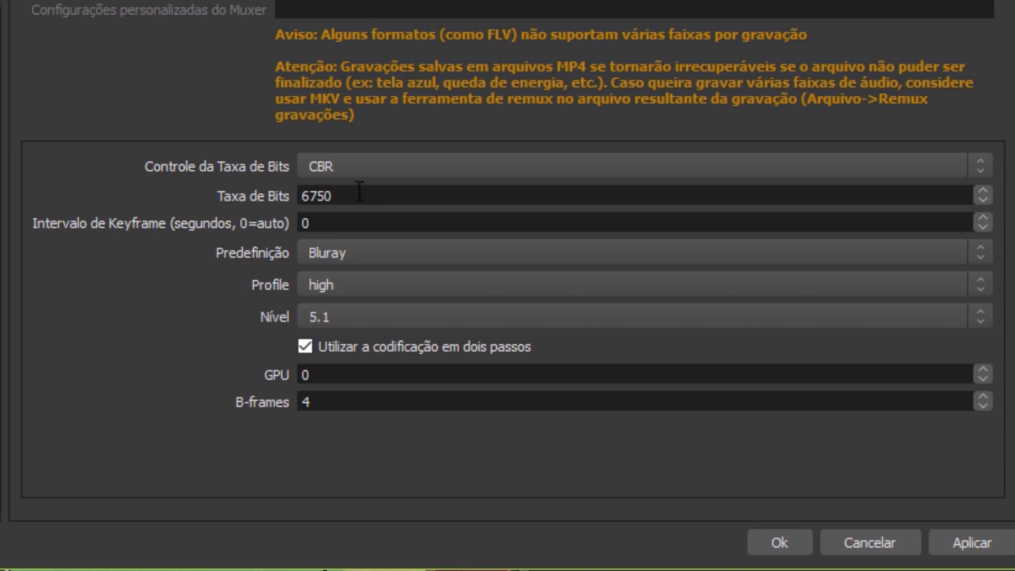
- Compare the recording bitrate with YouTube's recommended bitrate range for 1080p at 60 fps
drag(332, 197, 294, 199)
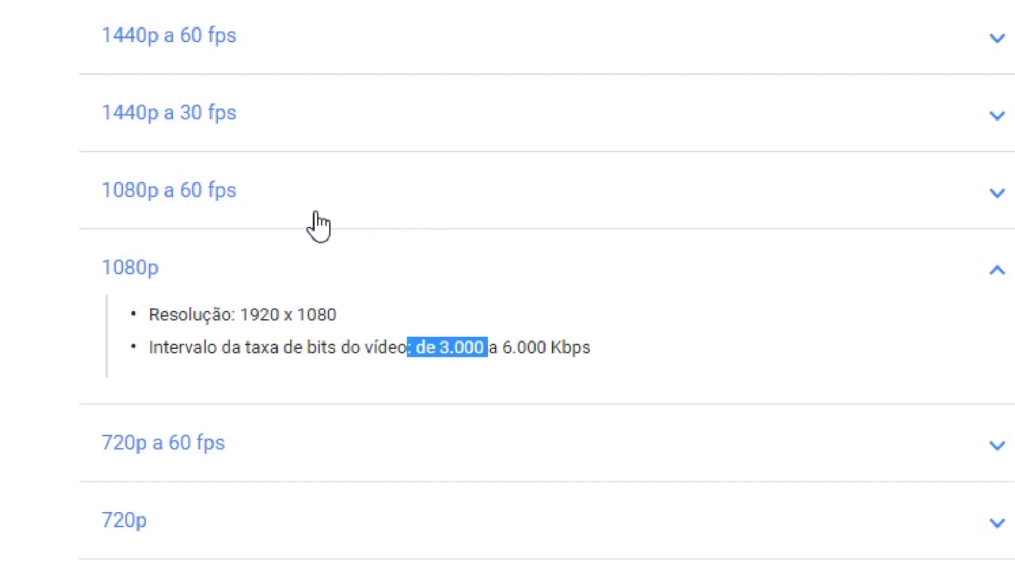
click(234, 211)
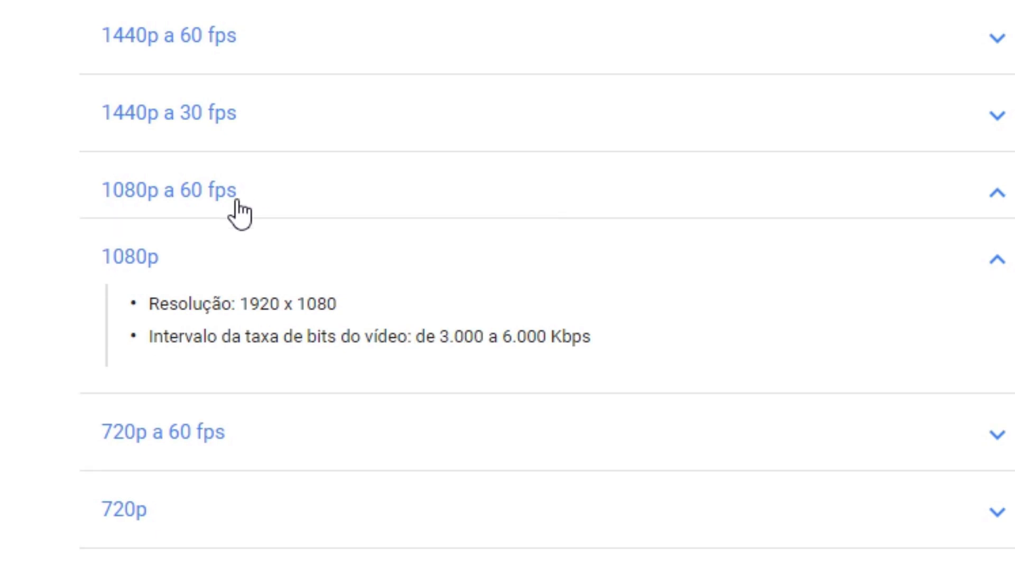
drag(440, 365, 549, 365)
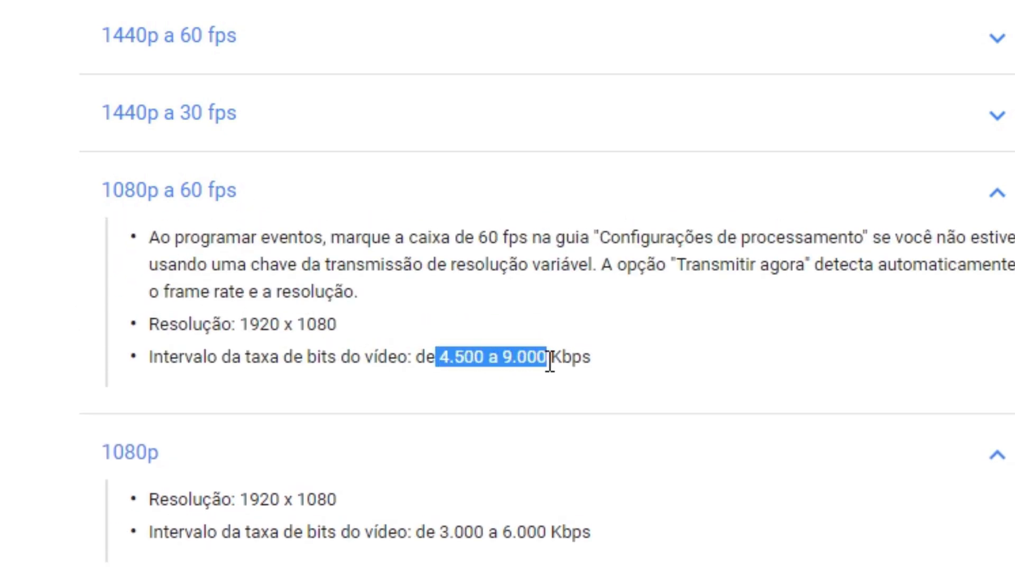
double_click(478, 363)
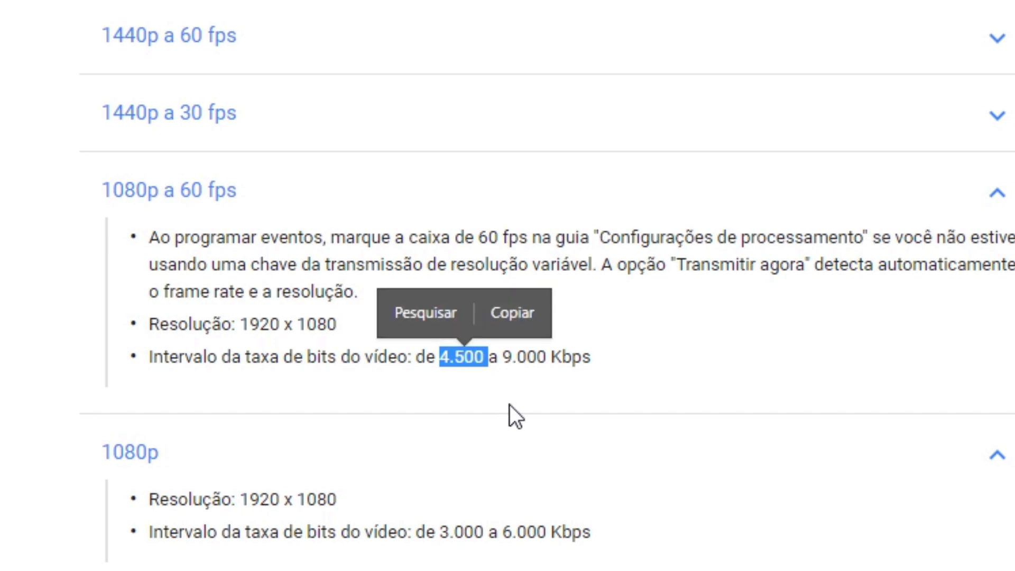
double_click(534, 357)
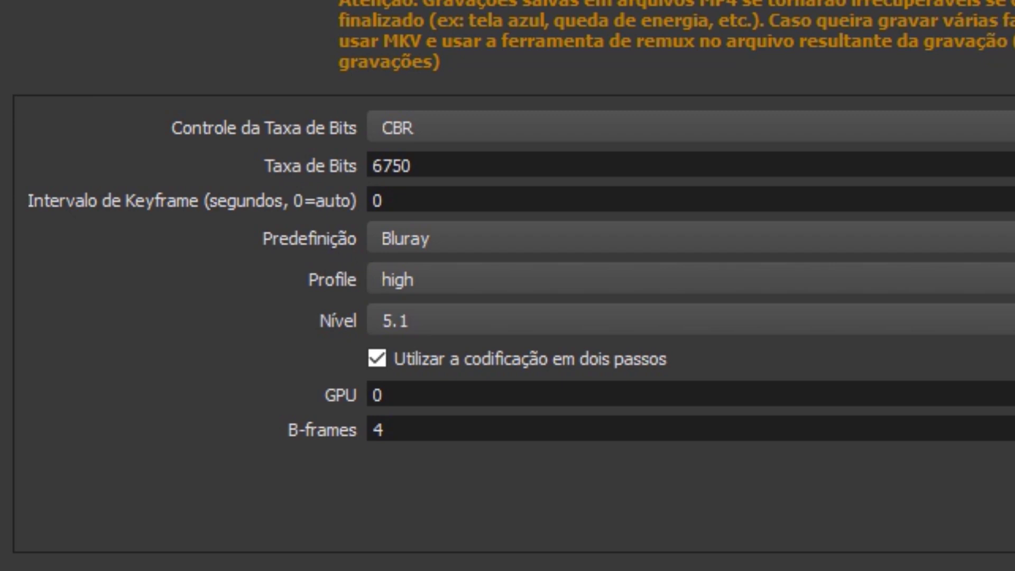
- Review the recording encoder's preset, profile, level, GPU and B-frames settings
click(401, 238)
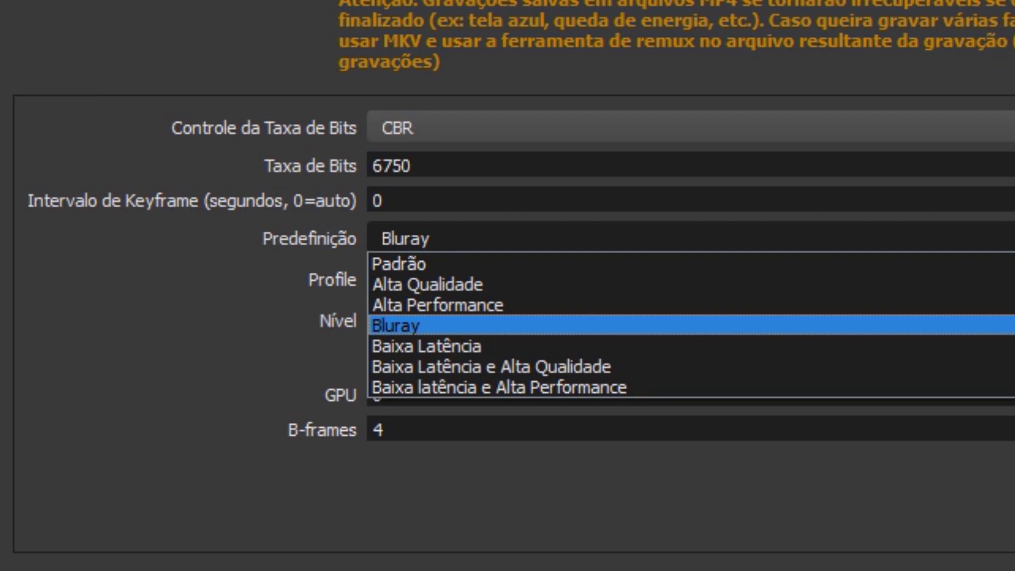
key(Escape)
click(454, 278)
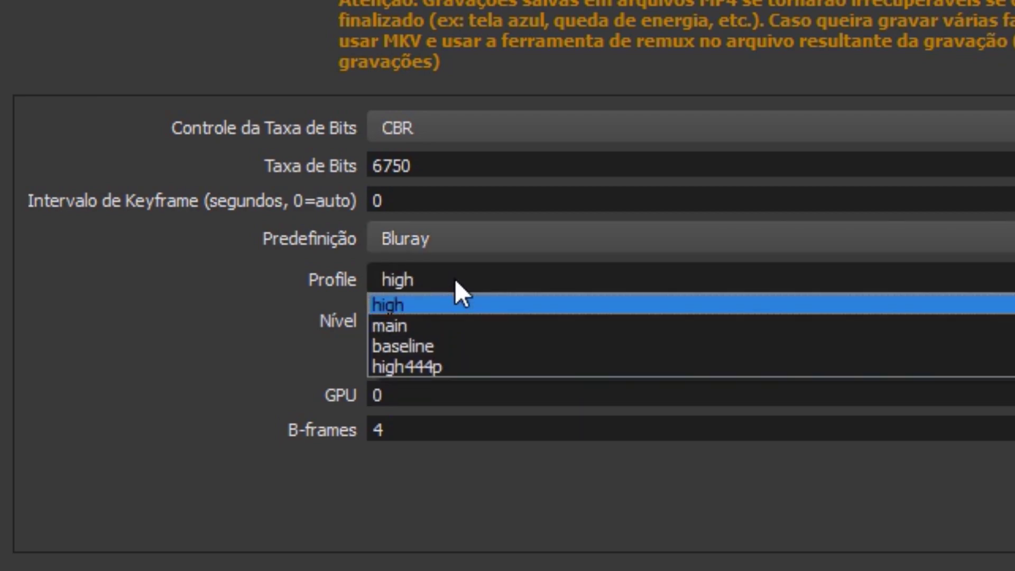
key(Escape)
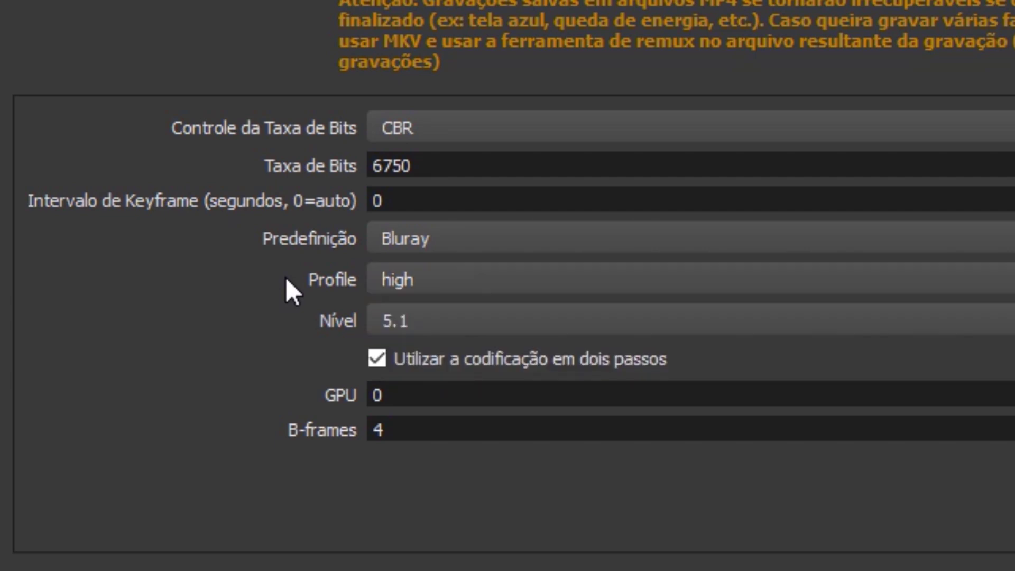
click(383, 323)
click(284, 322)
click(626, 401)
click(495, 433)
- Review the output settings for the audio tracks and the replay buffer, and return to the streaming settings
click(575, 80)
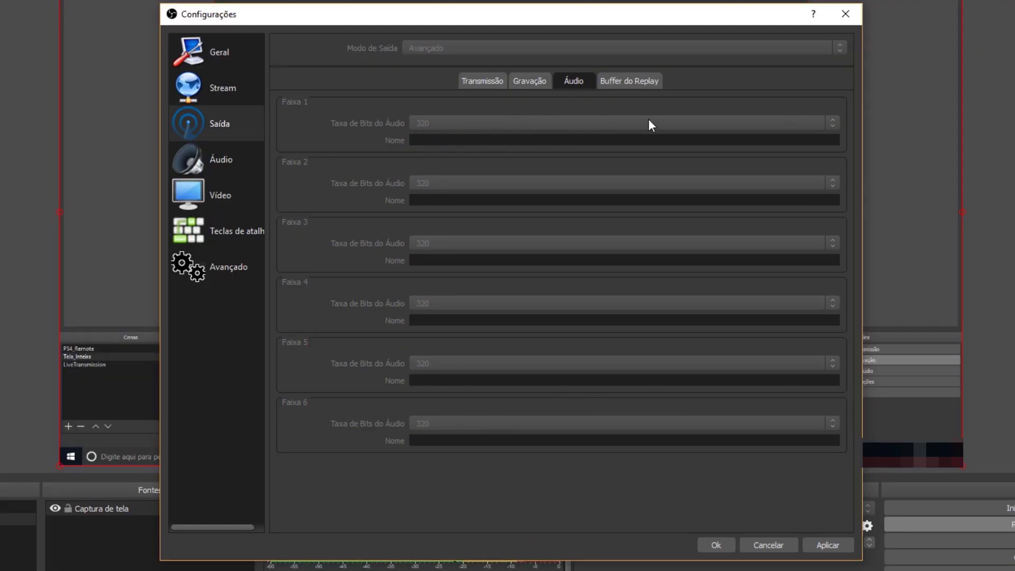
click(640, 80)
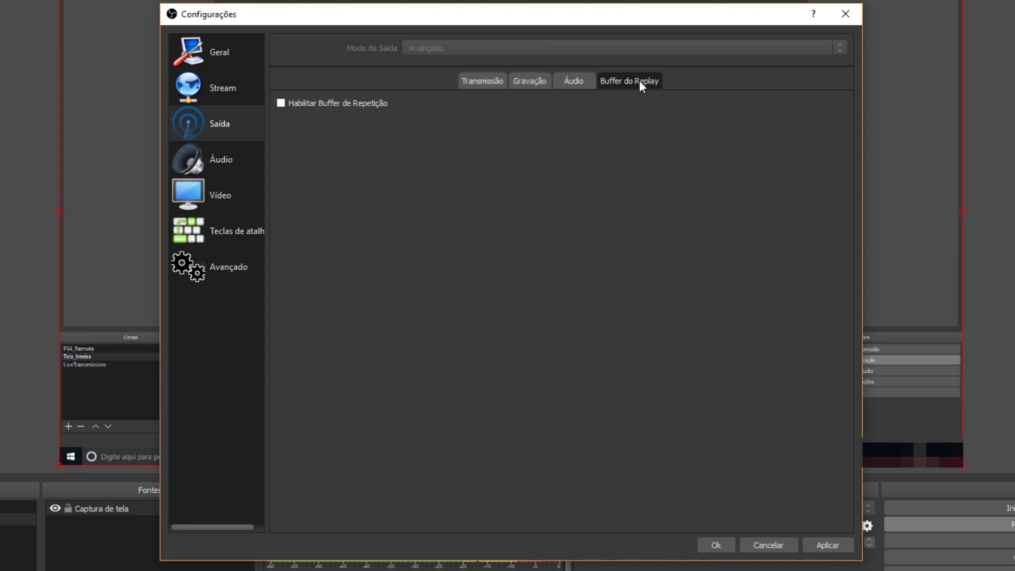
click(571, 82)
click(535, 80)
click(498, 80)
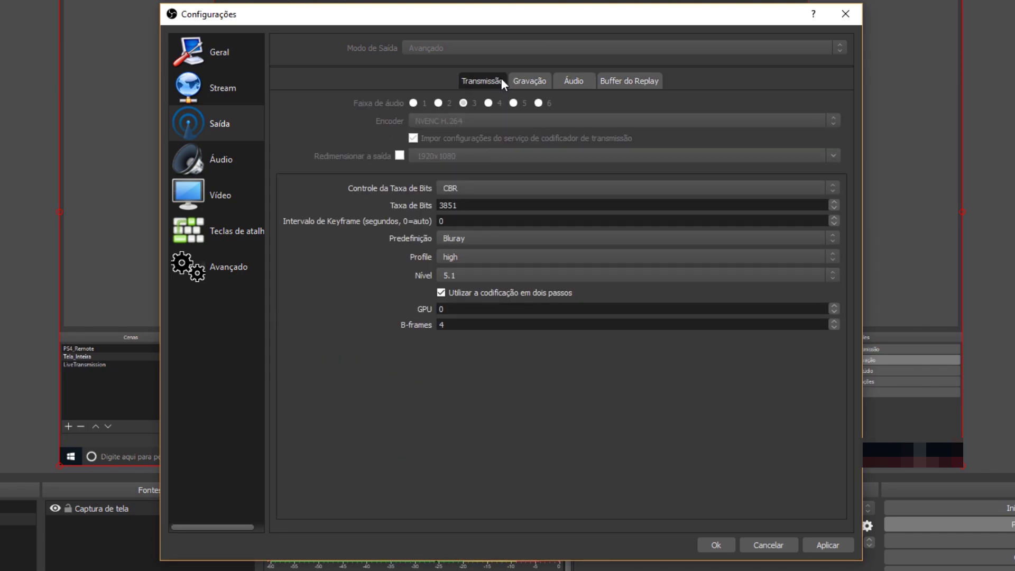
- Compare the streaming output settings with the recording output settings
click(535, 81)
click(498, 78)
click(535, 78)
click(500, 79)
click(512, 80)
click(574, 79)
click(500, 78)
- In the audio settings, choose Padrão as the desktop audio device and review the sample rate and auxiliary microphone options
click(204, 164)
click(824, 45)
click(811, 41)
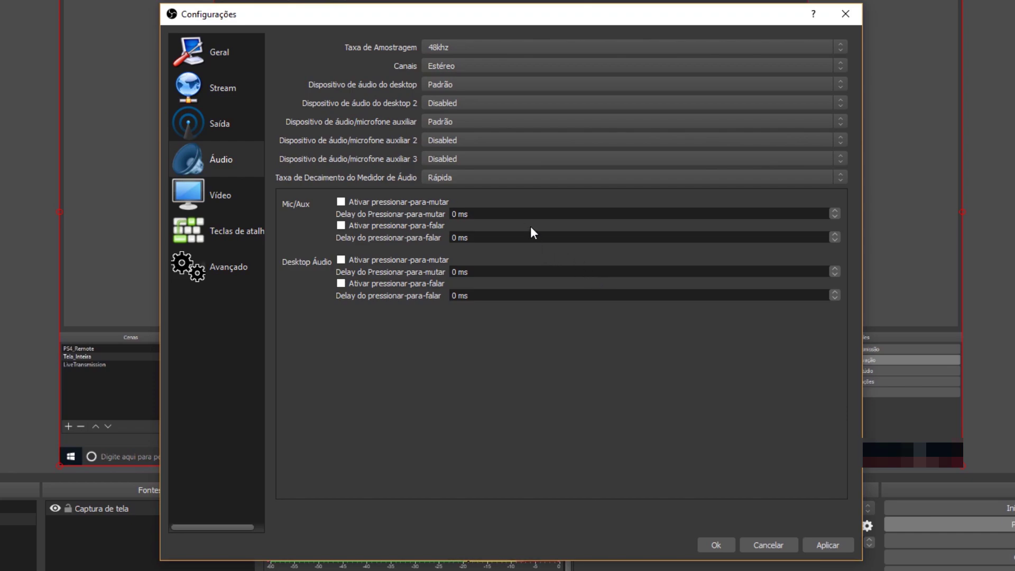
click(834, 84)
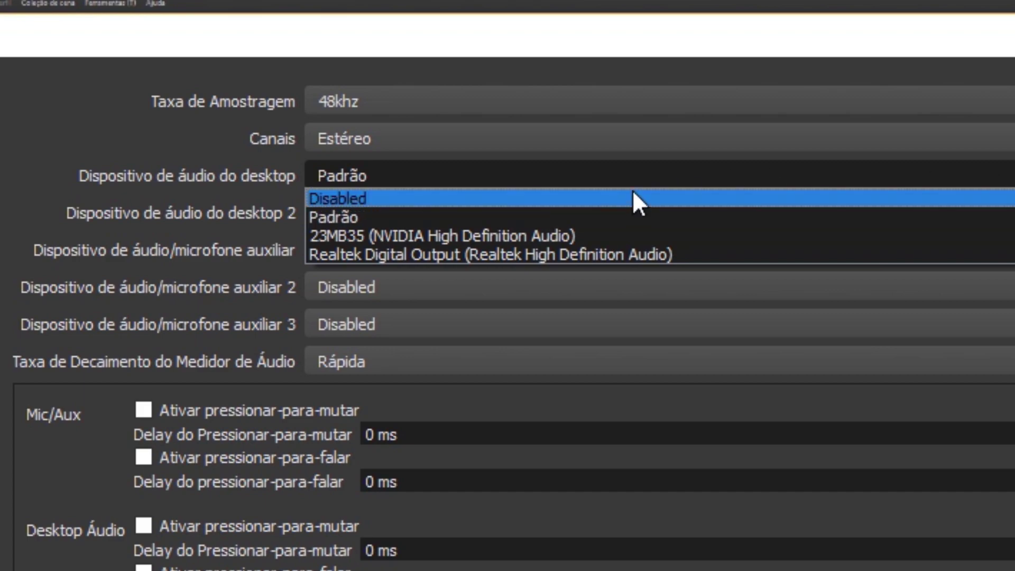
click(619, 214)
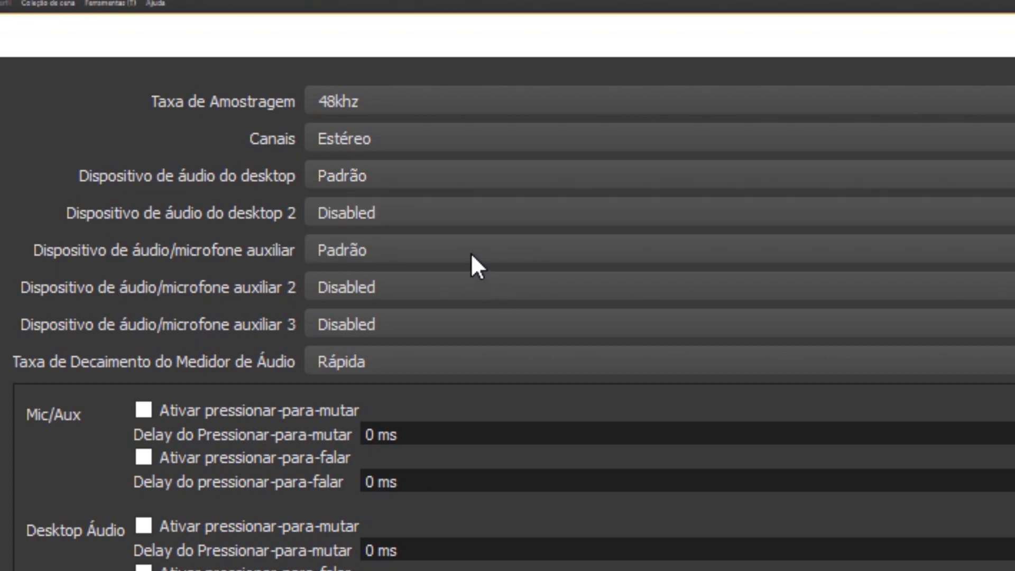
click(506, 250)
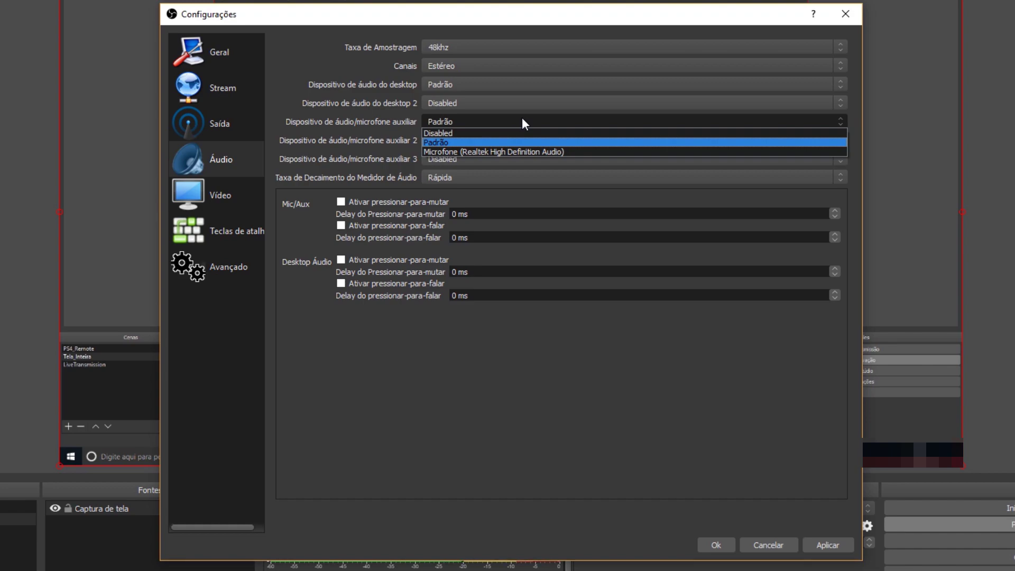
click(522, 120)
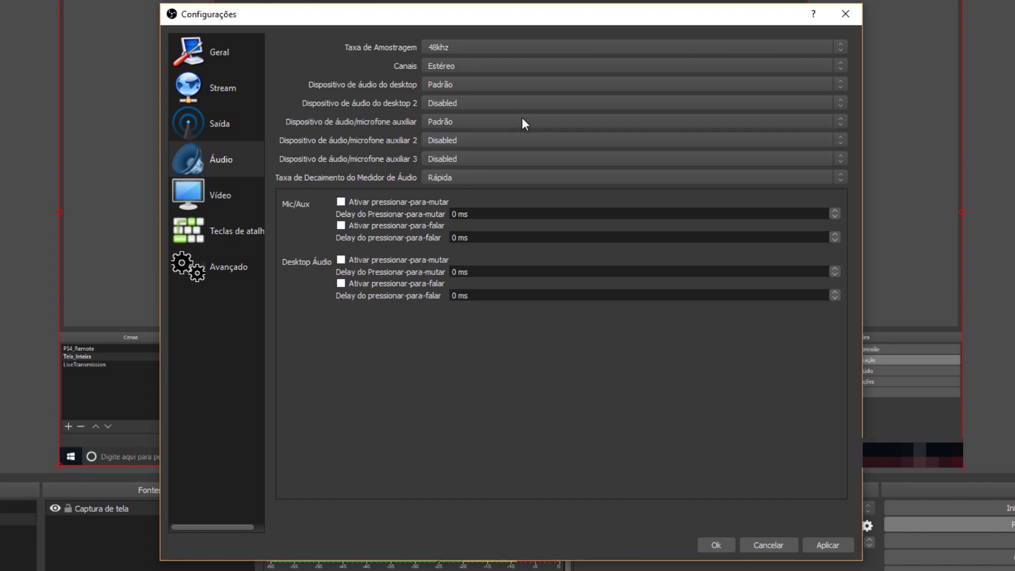
- Review the video resolution and frame rate settings and the hotkey settings
click(226, 191)
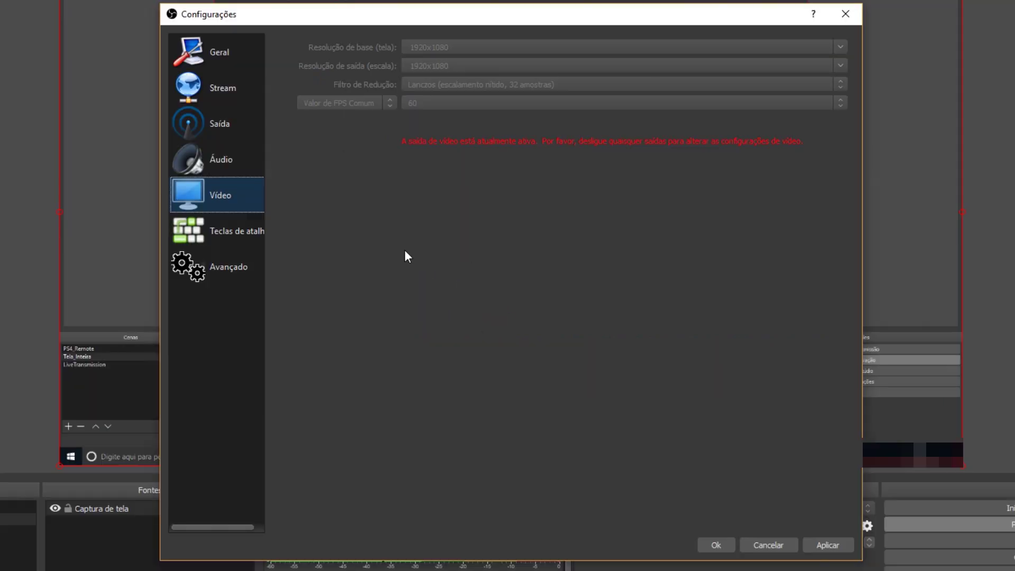
click(237, 232)
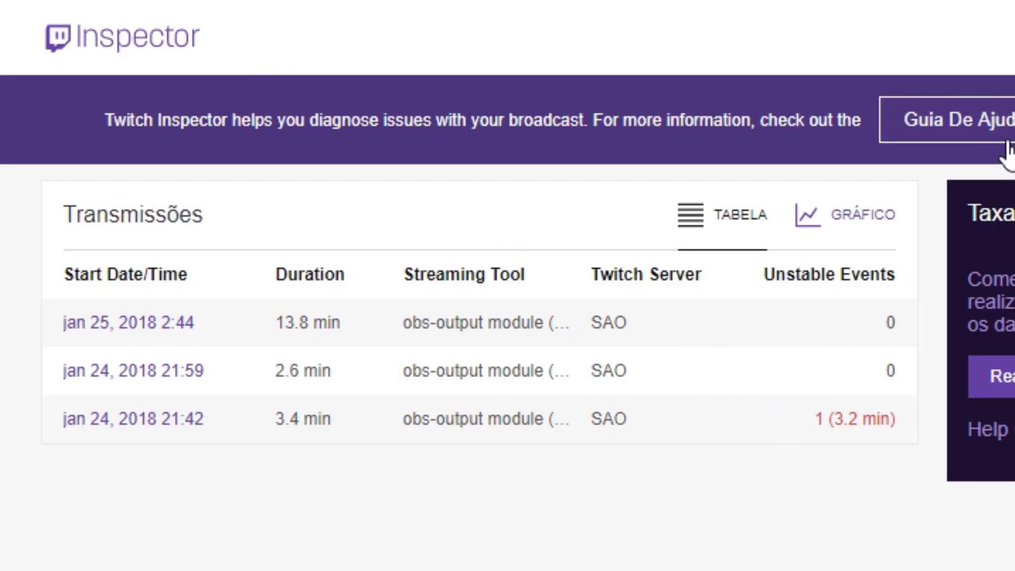
- Open Twitch Inspector's broadcast test instructions and examine the "?bandwidthtest=true" suffix required after the stream key
click(992, 376)
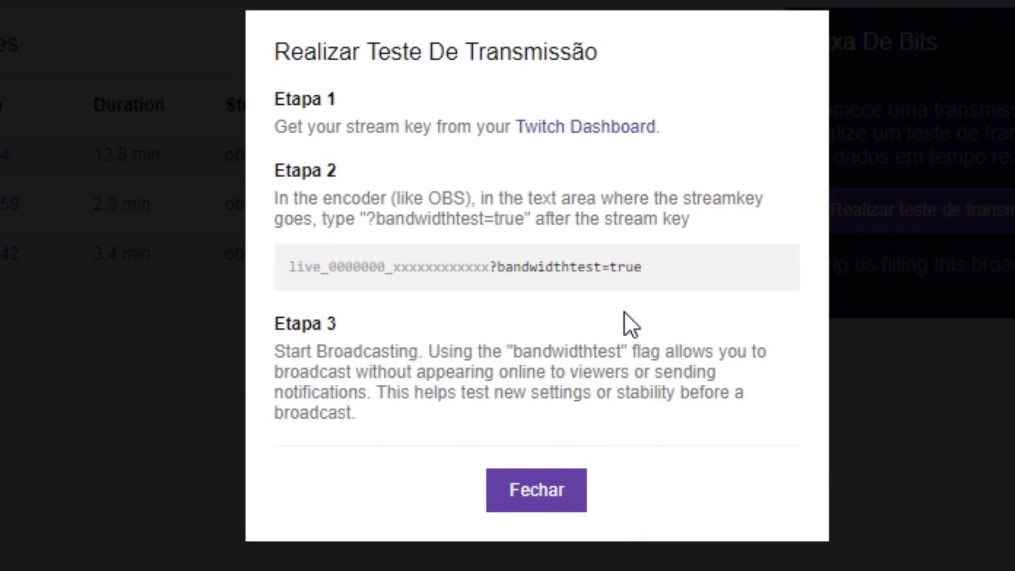
drag(652, 277, 494, 276)
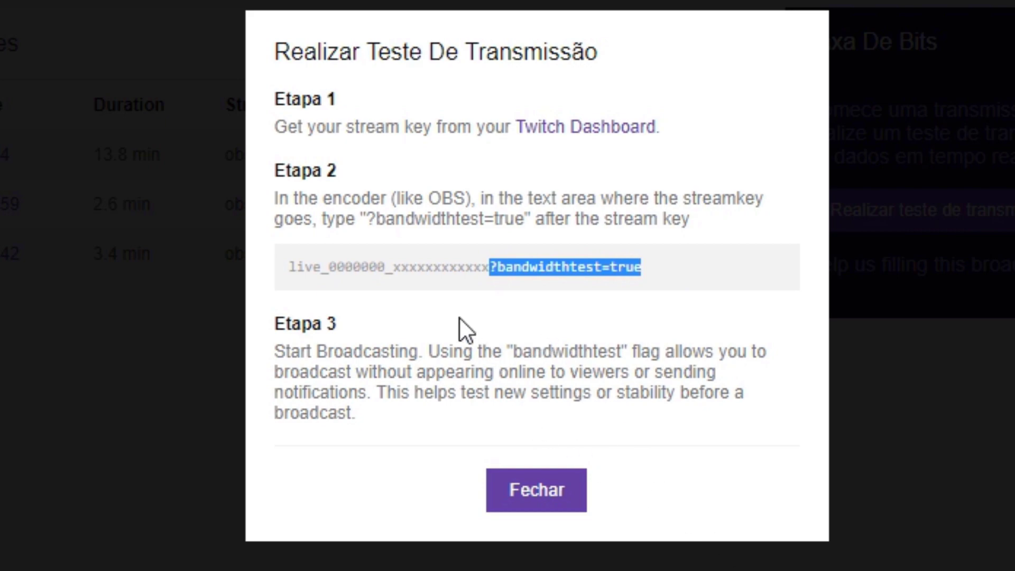
drag(292, 268, 464, 290)
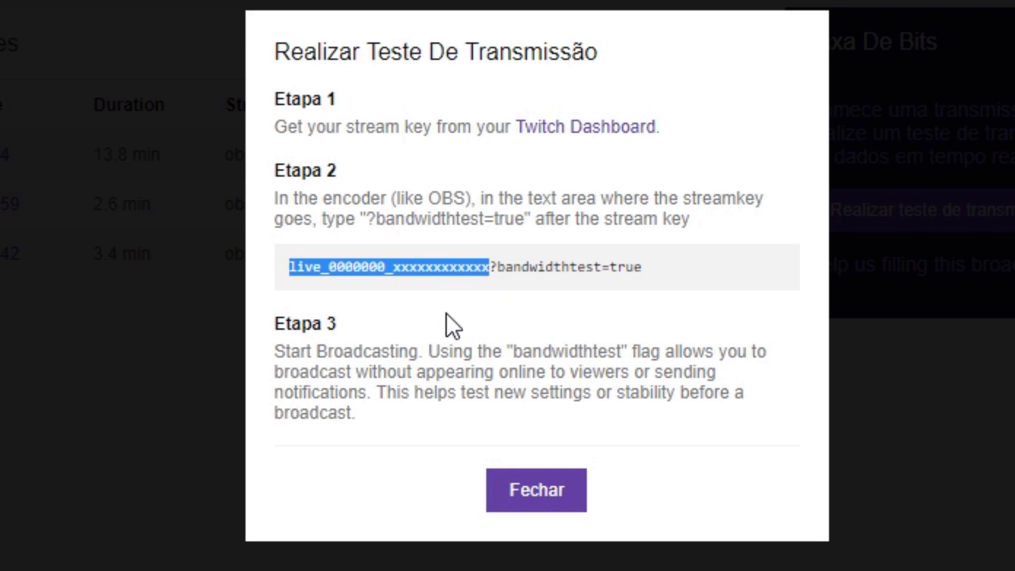
drag(490, 268, 644, 263)
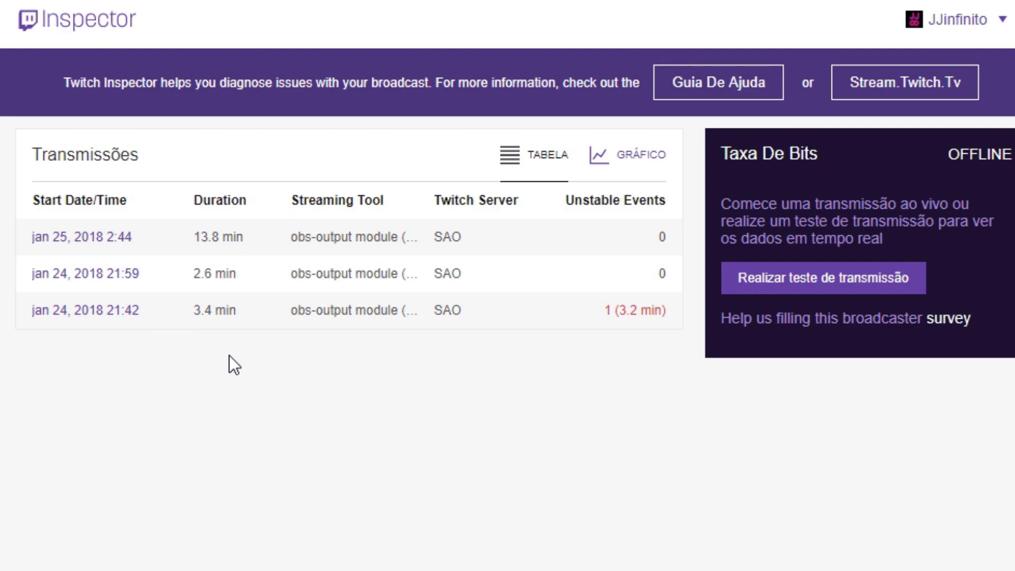
- Open the jan 24, 2018 21:42 broadcast and examine its bitrate graph, configuration check and stream status
click(141, 316)
scroll(370, 449, down, 6)
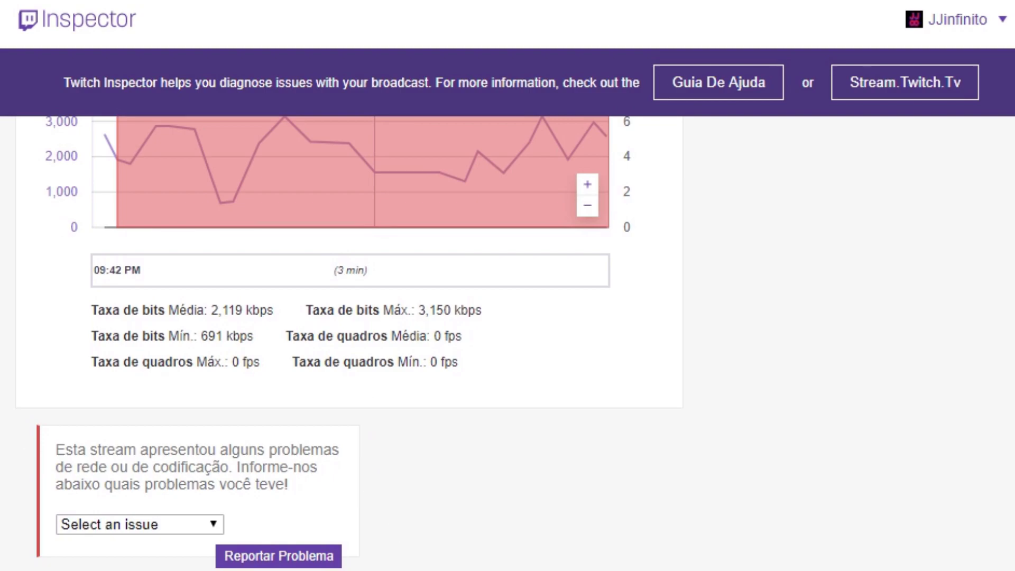
scroll(288, 503, down, 4)
scroll(287, 503, down, 2)
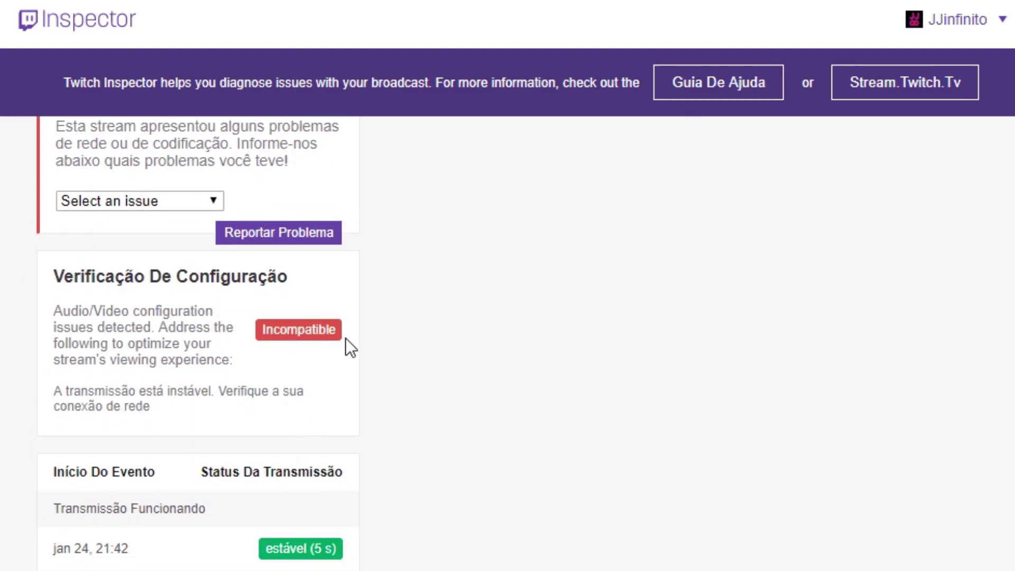
drag(344, 339, 290, 345)
click(287, 354)
scroll(270, 566, down, 2)
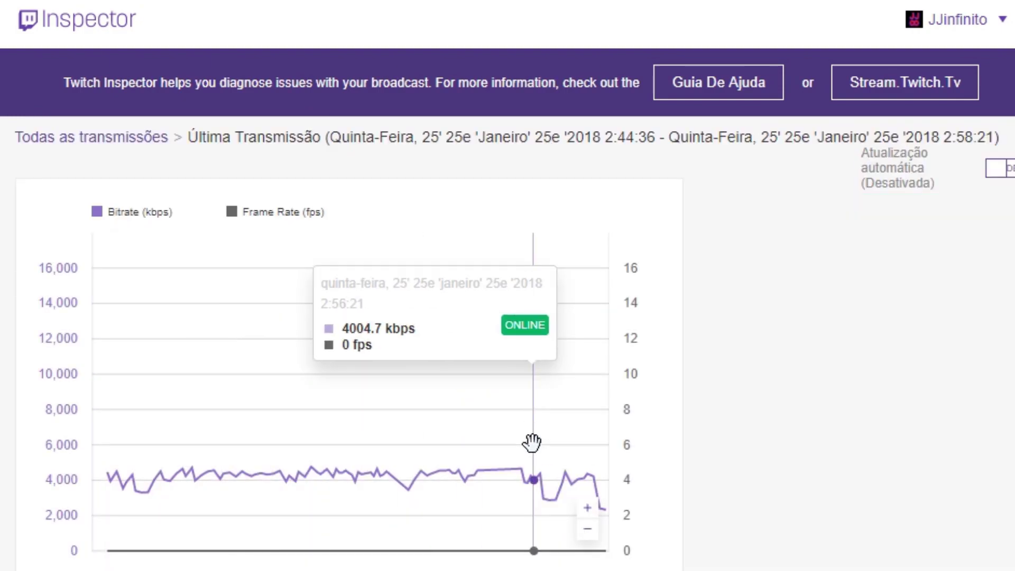
- Examine the jan 25, 2018 2:44 broadcast's bitrate statistics, configuration check and stream status, and leave its report
scroll(458, 499, down, 6)
triple_click(305, 514)
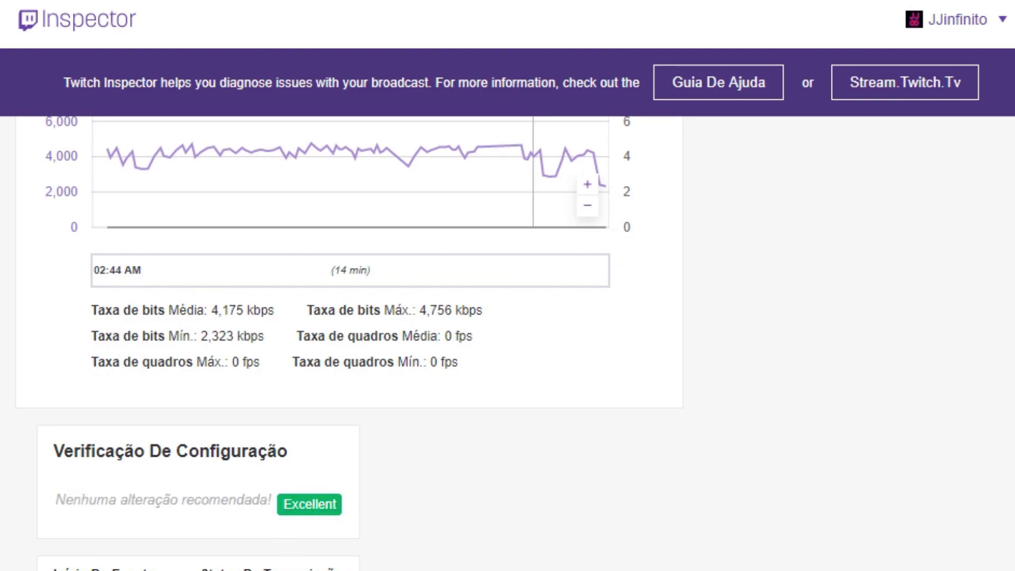
scroll(335, 506, down, 3)
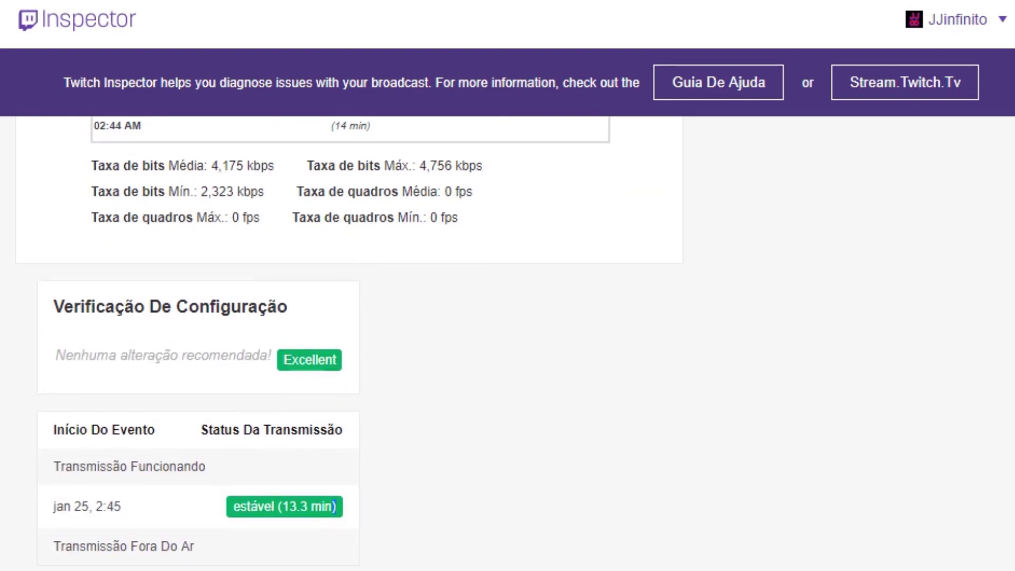
scroll(335, 507, up, 9)
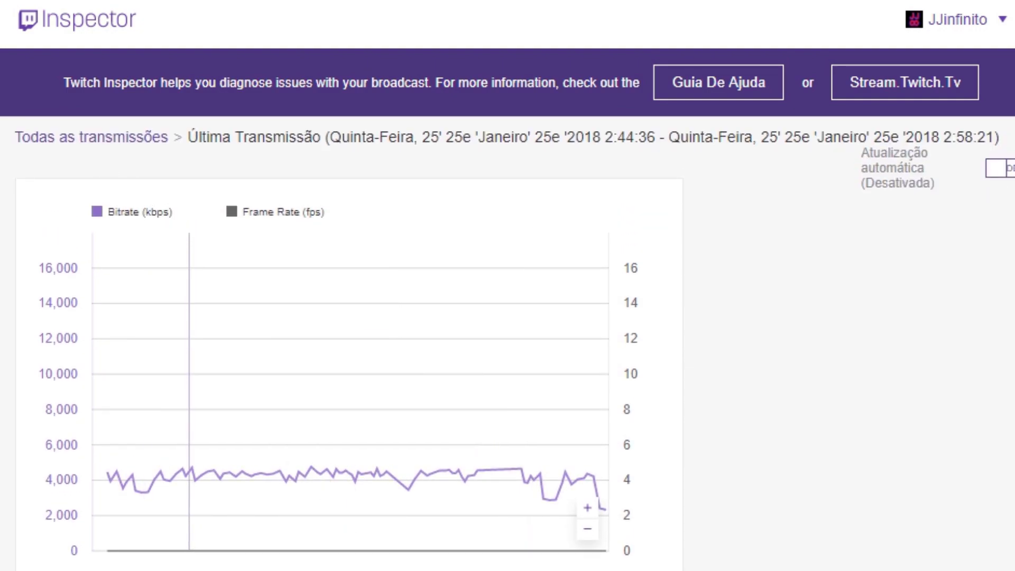
key(alt+Left)
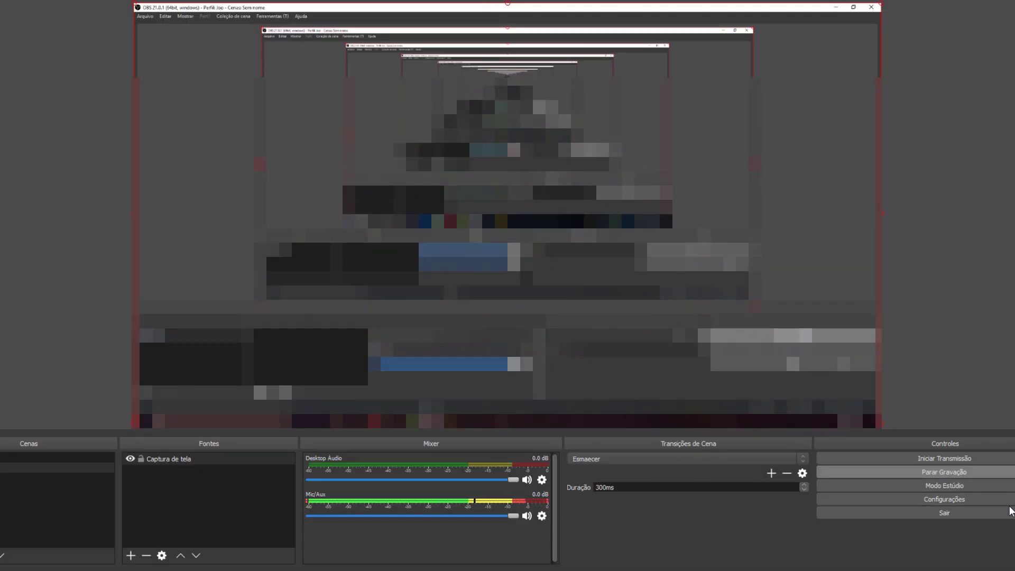
- Switch to OBS Studio and open its settings
click(945, 500)
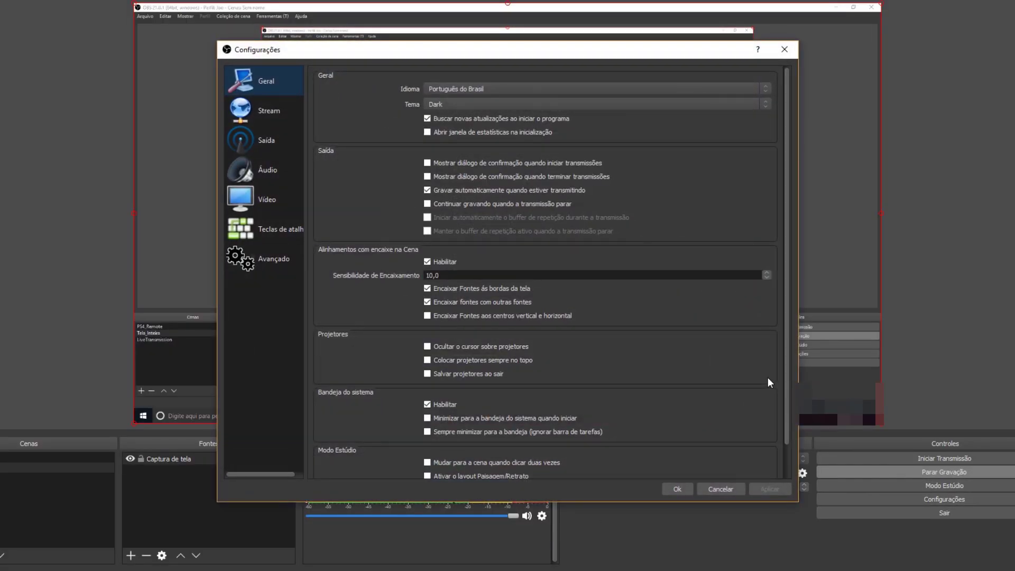